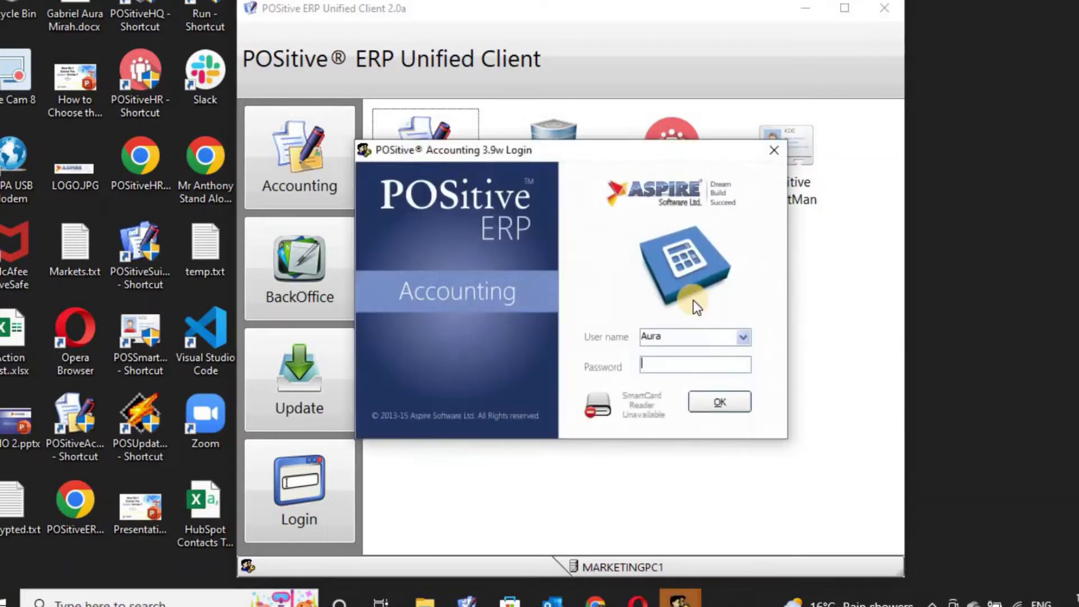
Log in to the accounting application by entering the account password, and maximize its main window
click(684, 365)
text(****)
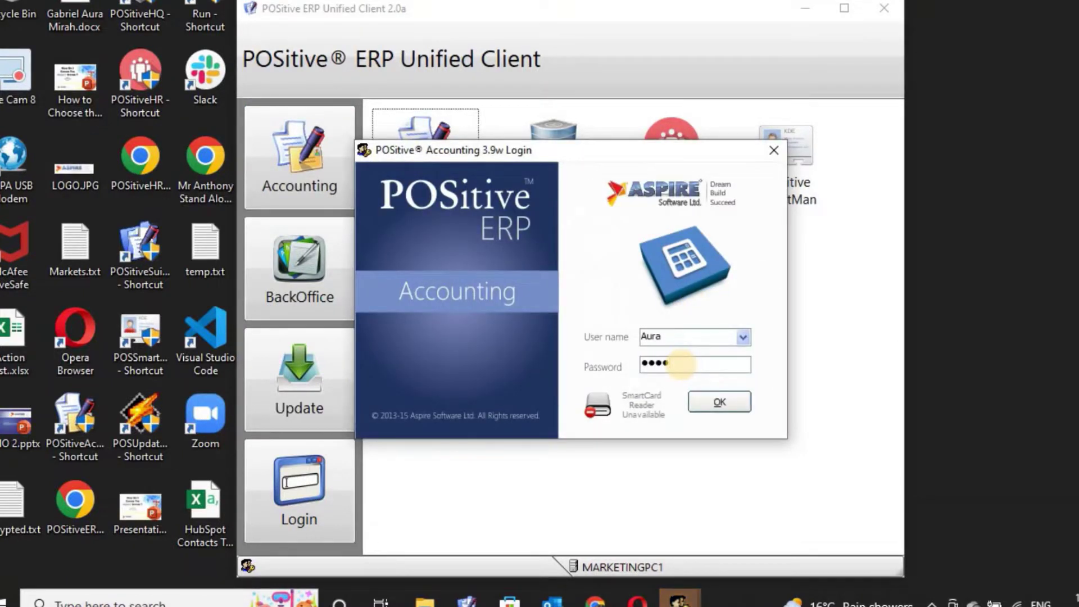
key(Return)
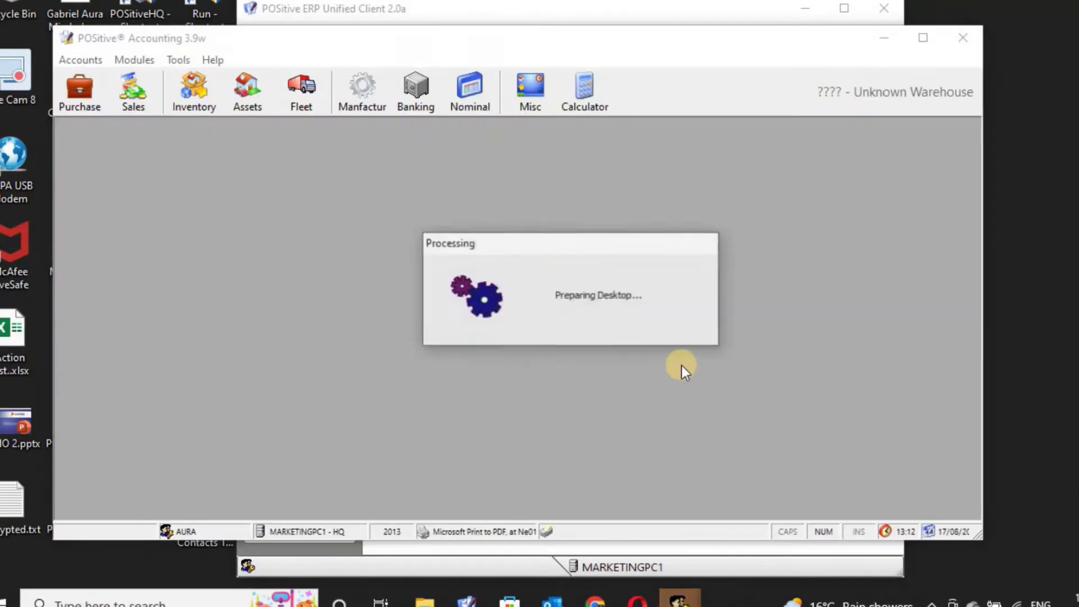
click(922, 38)
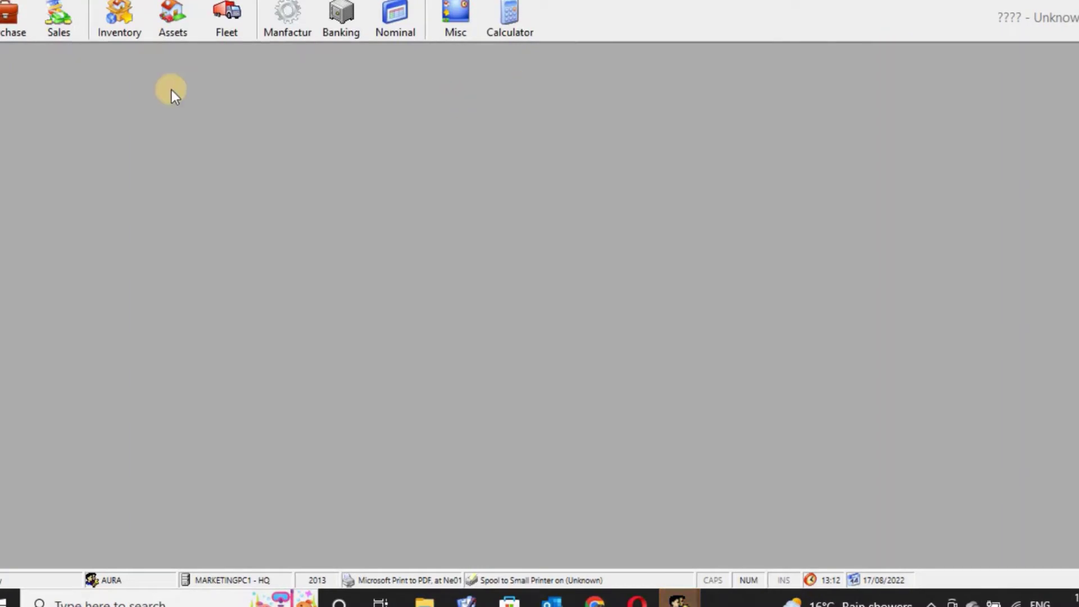
Look over the Purchase and Sales module tools, return to Purchase, and view the Supplier Manager before closing it
click(5, 19)
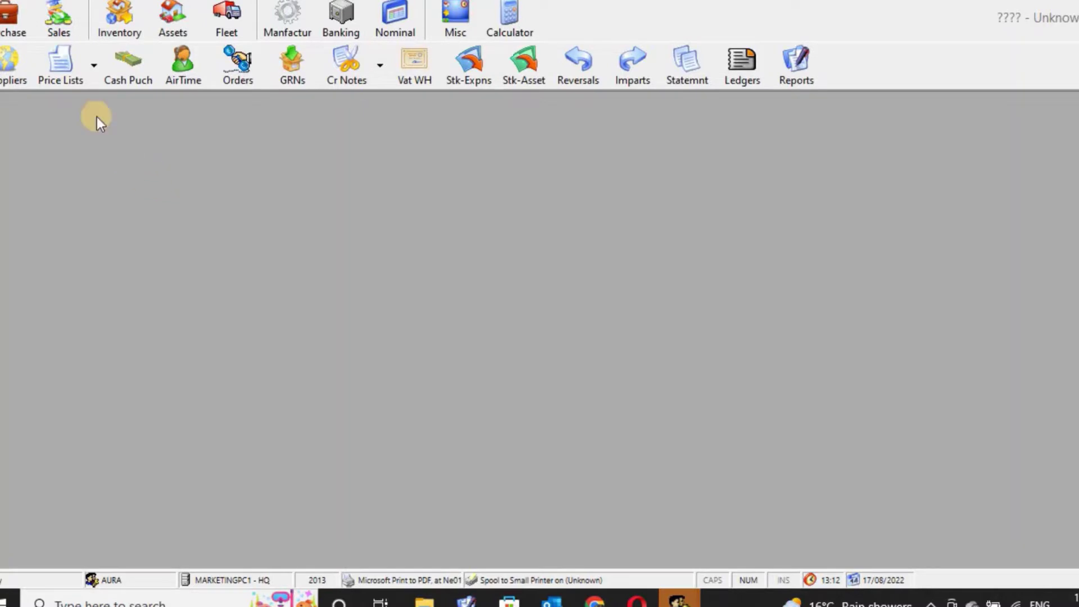
click(62, 17)
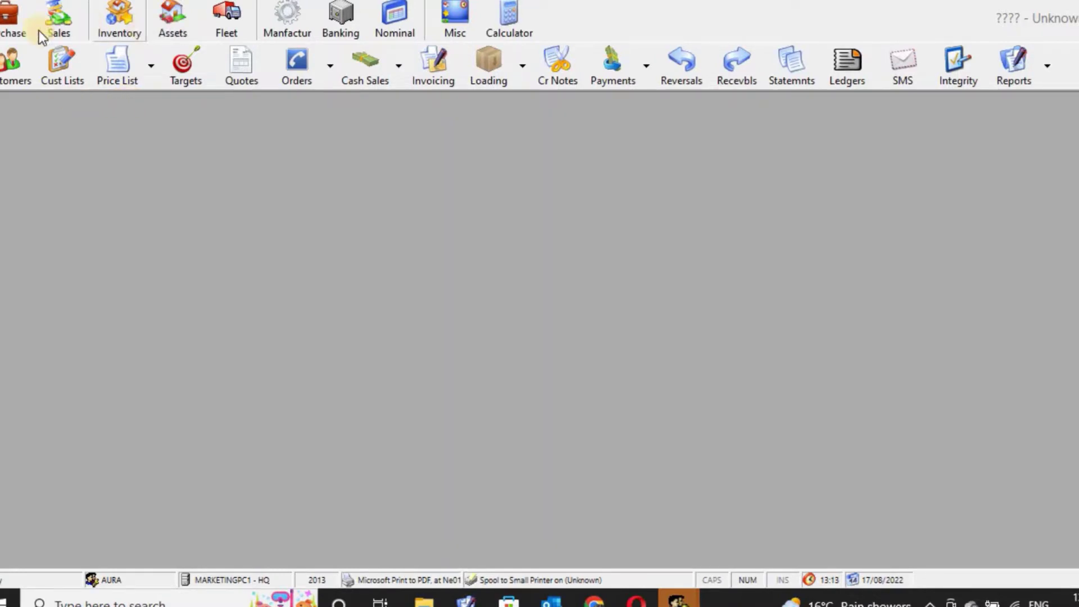
click(4, 23)
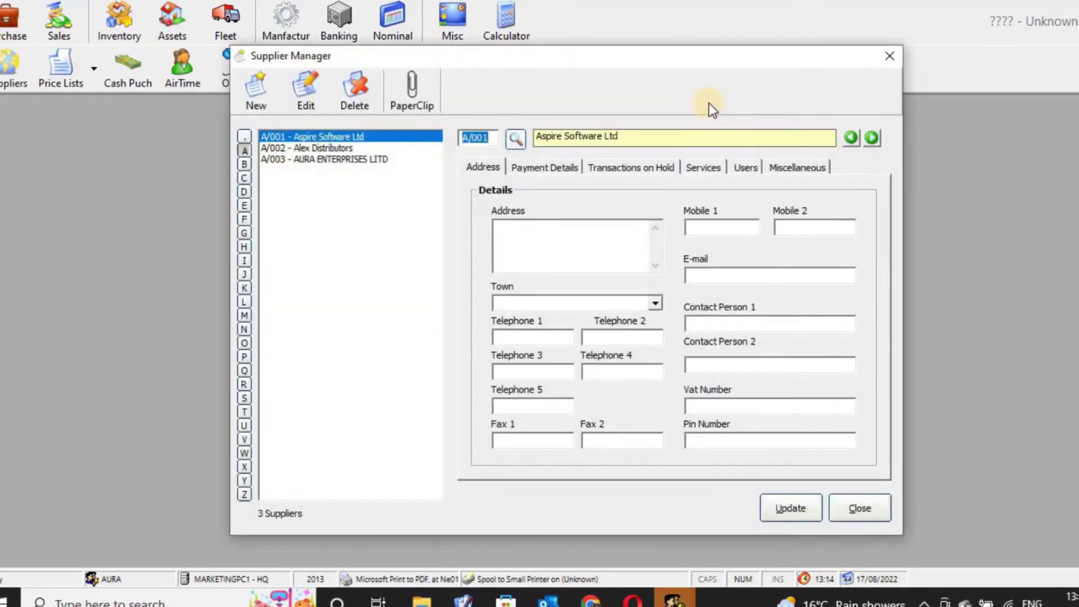
click(889, 58)
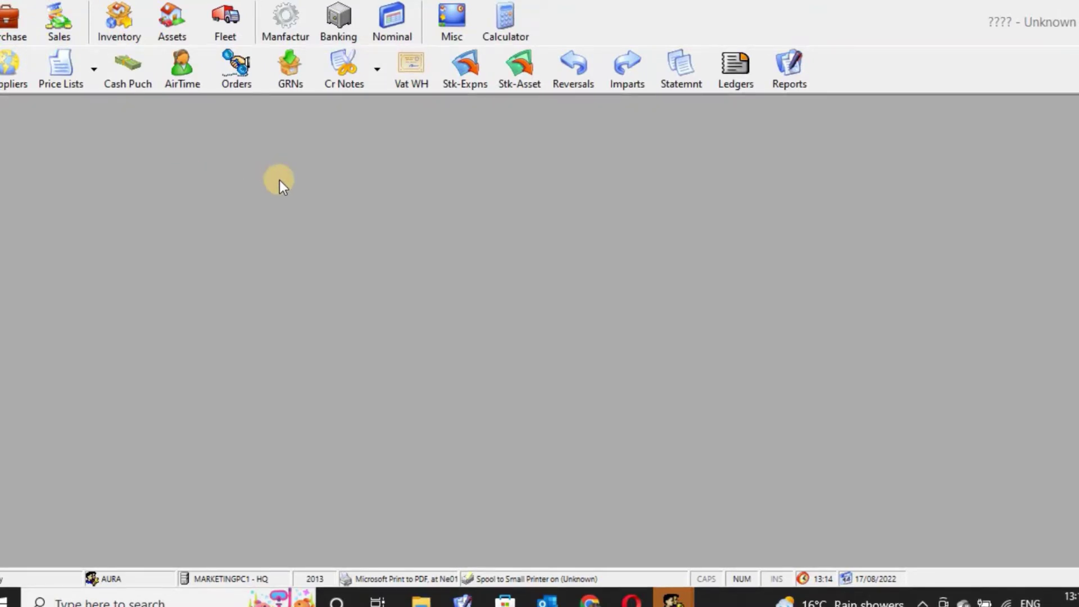
Open the Stock to Expenses list and look at its Expense Owner-wise view before returning to the Standard view
click(465, 79)
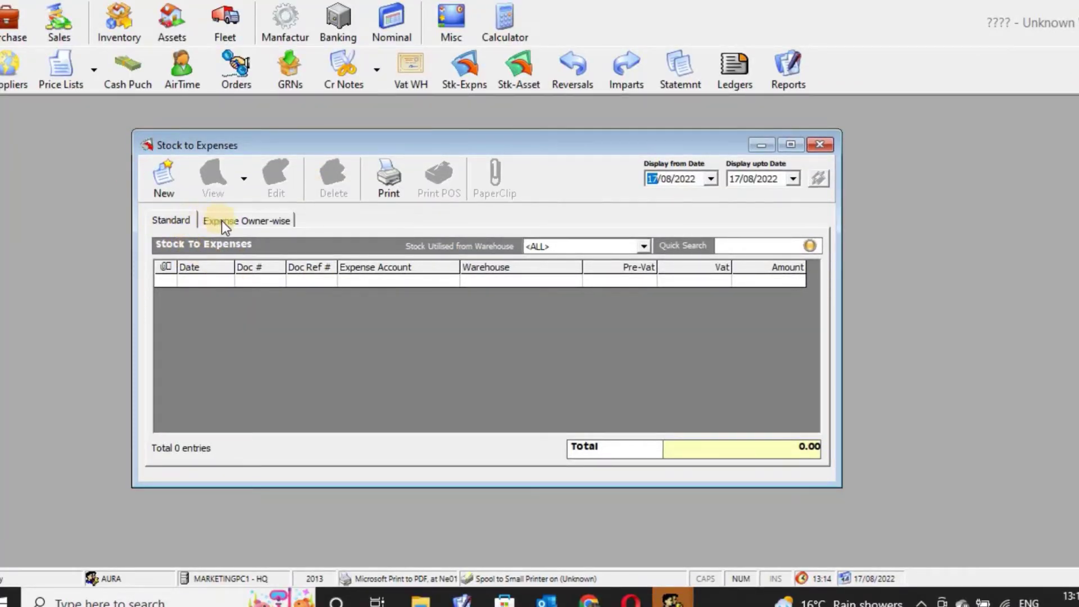
click(181, 222)
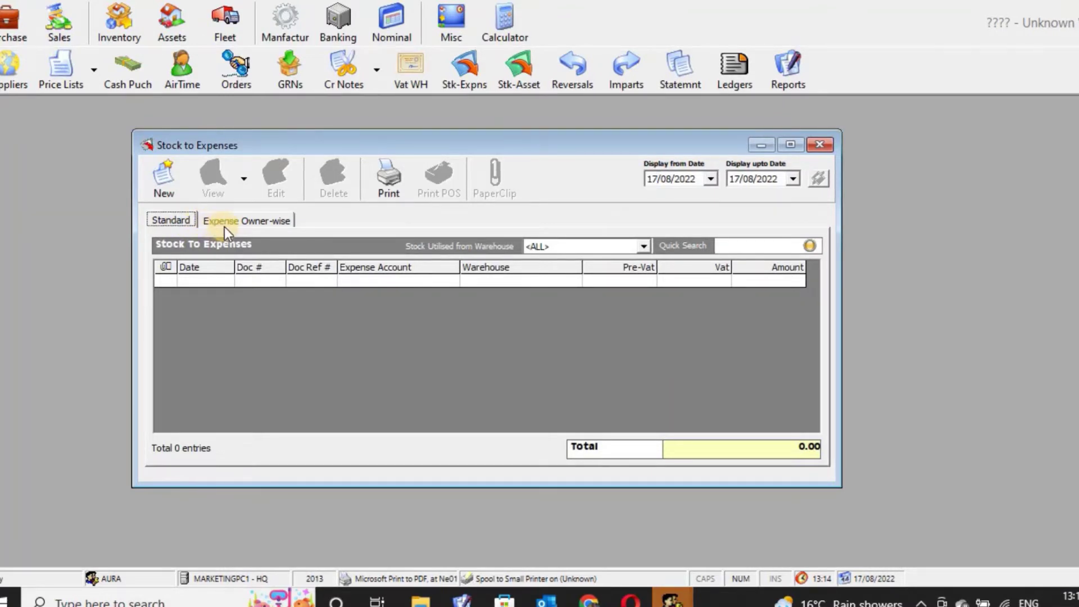
click(228, 221)
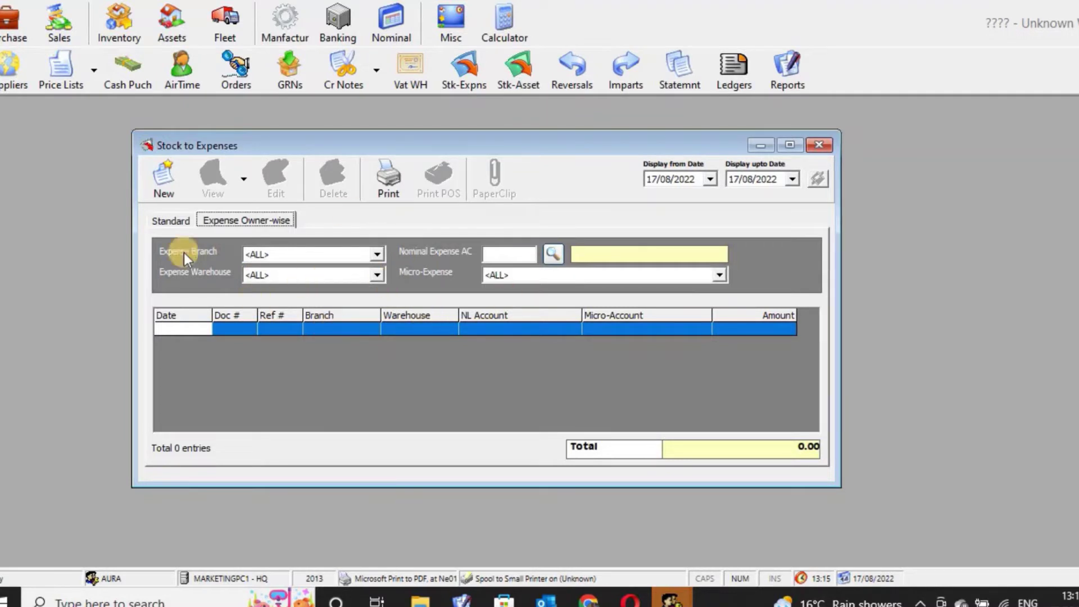
click(178, 224)
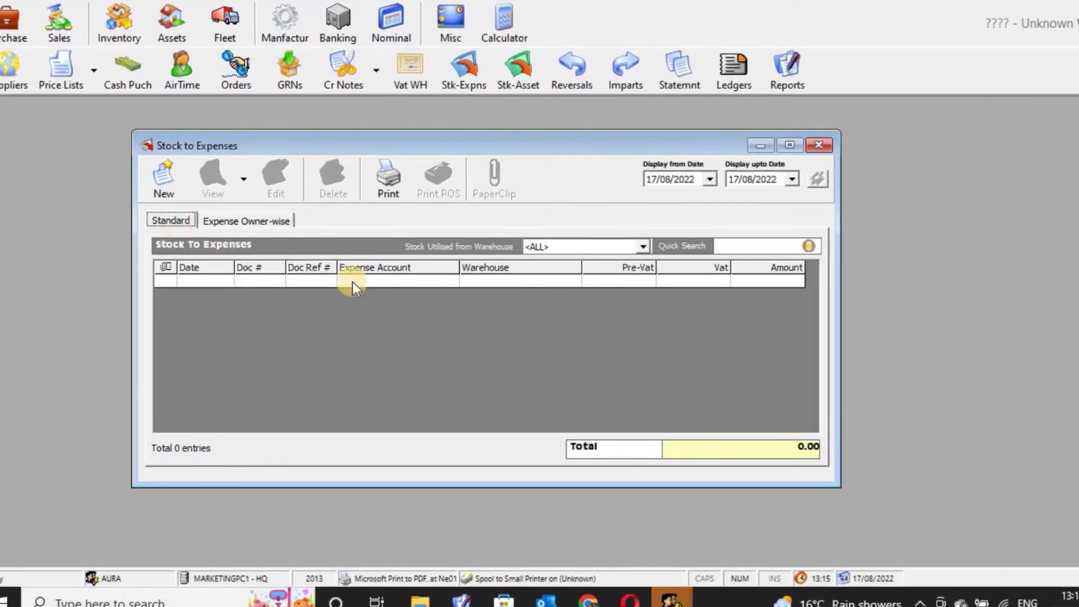
Start a new stock-to-expense entry using the Product(s) related Transfer method
click(168, 184)
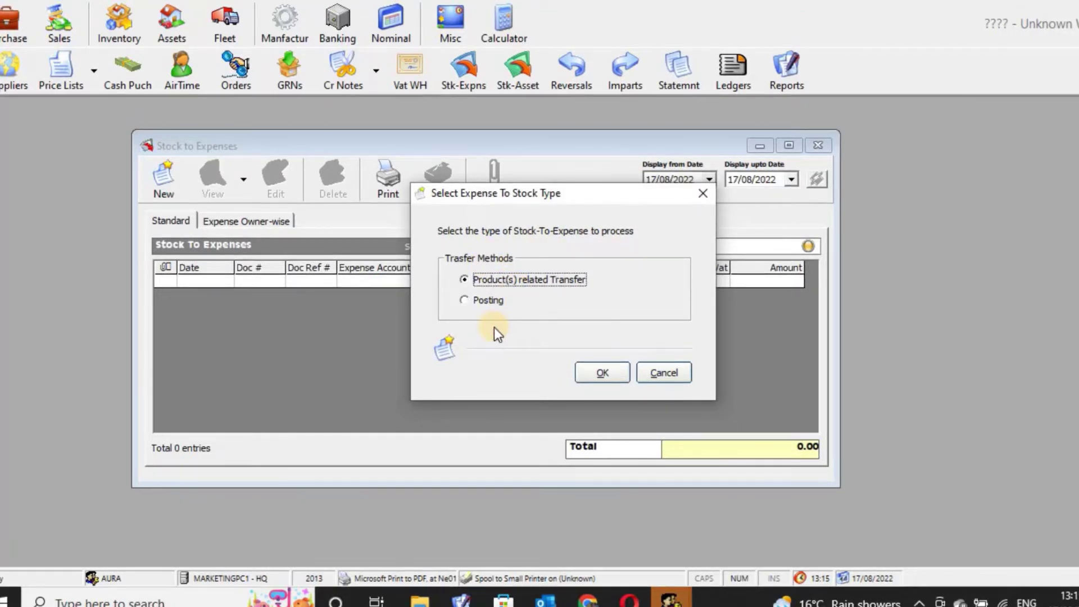
click(465, 300)
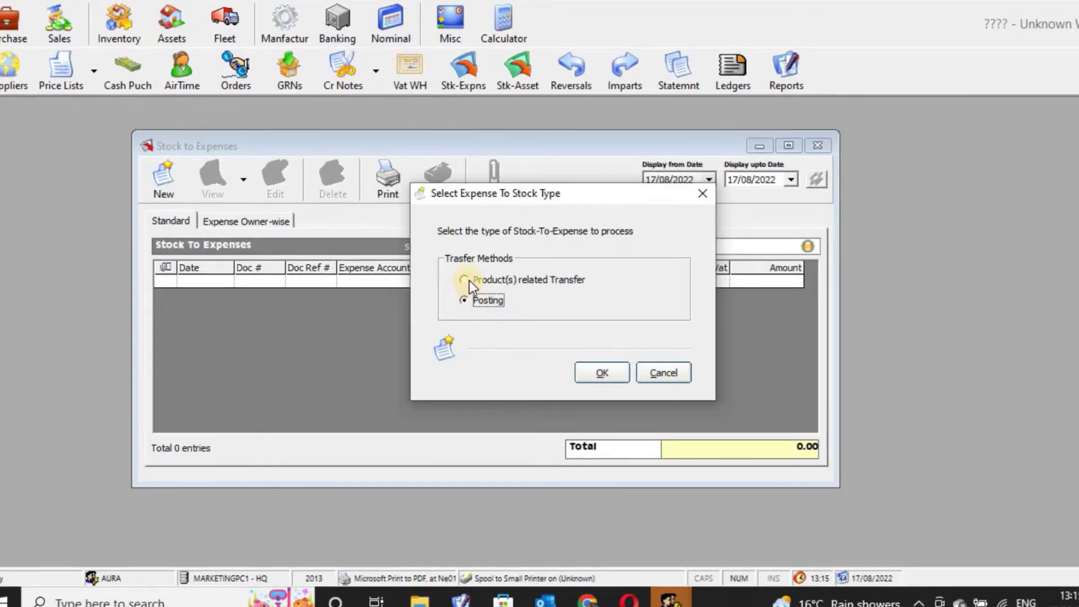
click(469, 279)
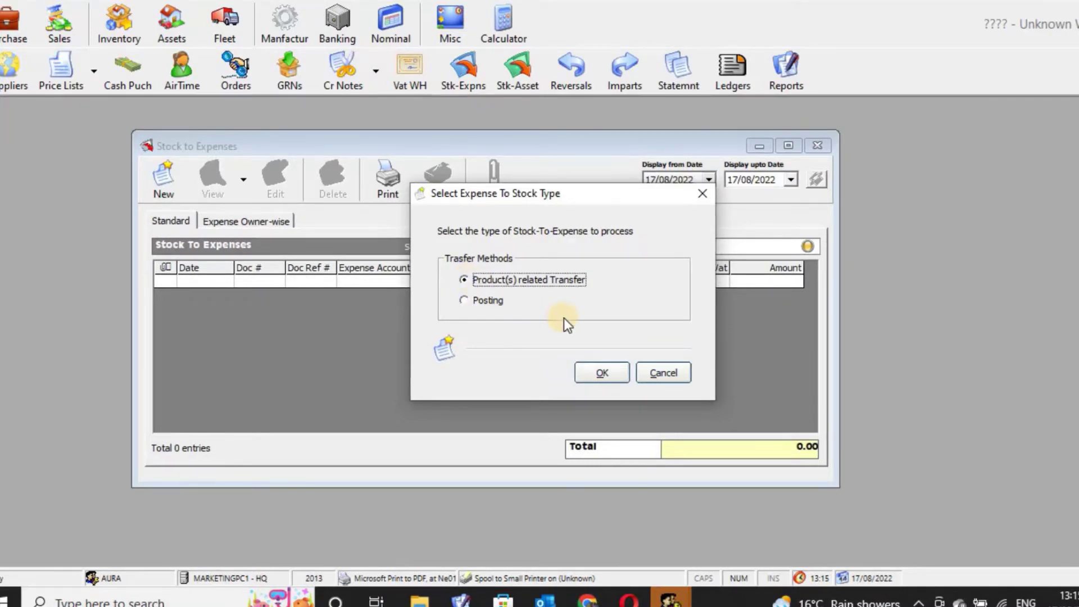
click(599, 372)
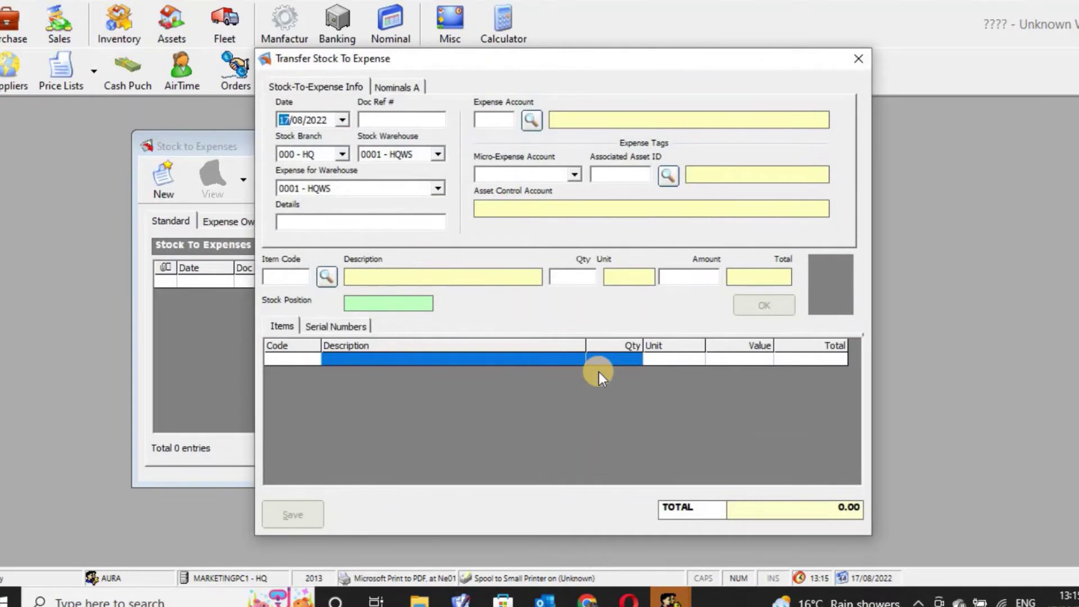
Set the transfer's expense account to 28402 Damaged & Expired Goods (Expenses) and its details to "Expense account"
click(531, 120)
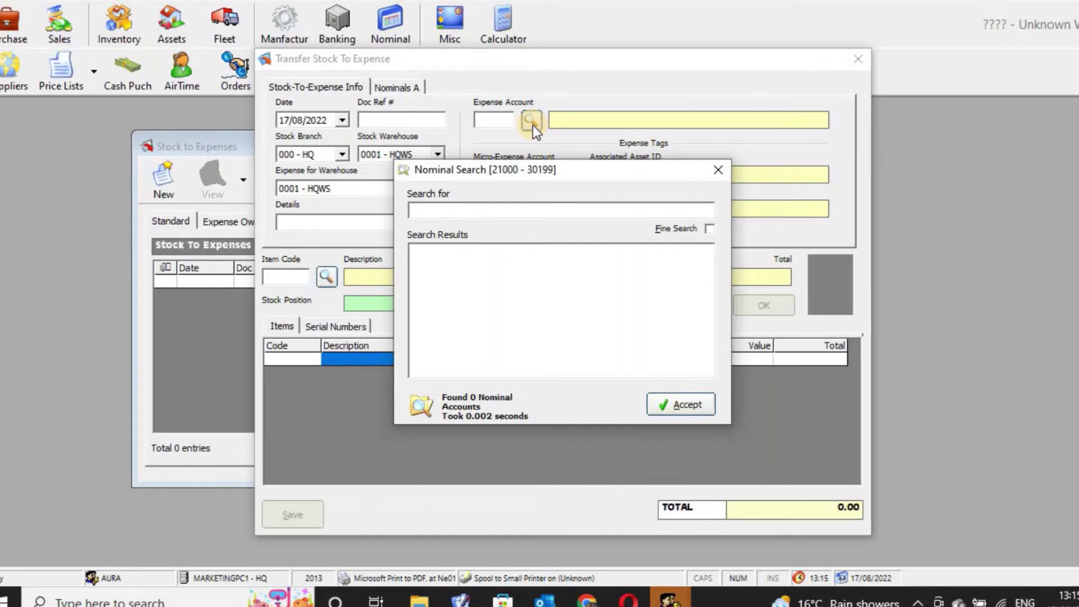
text(expe)
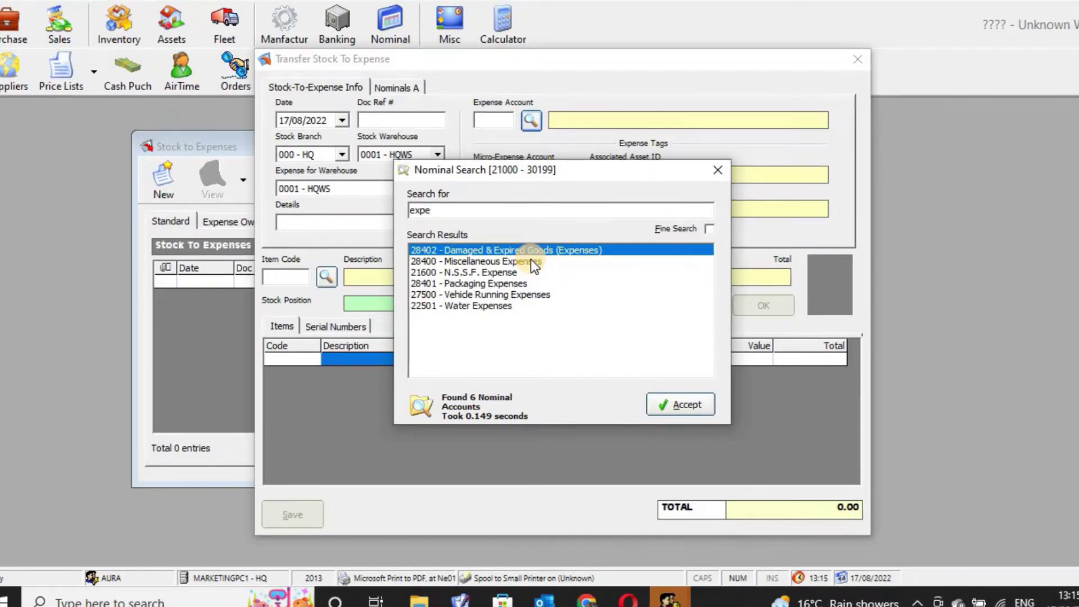
click(676, 405)
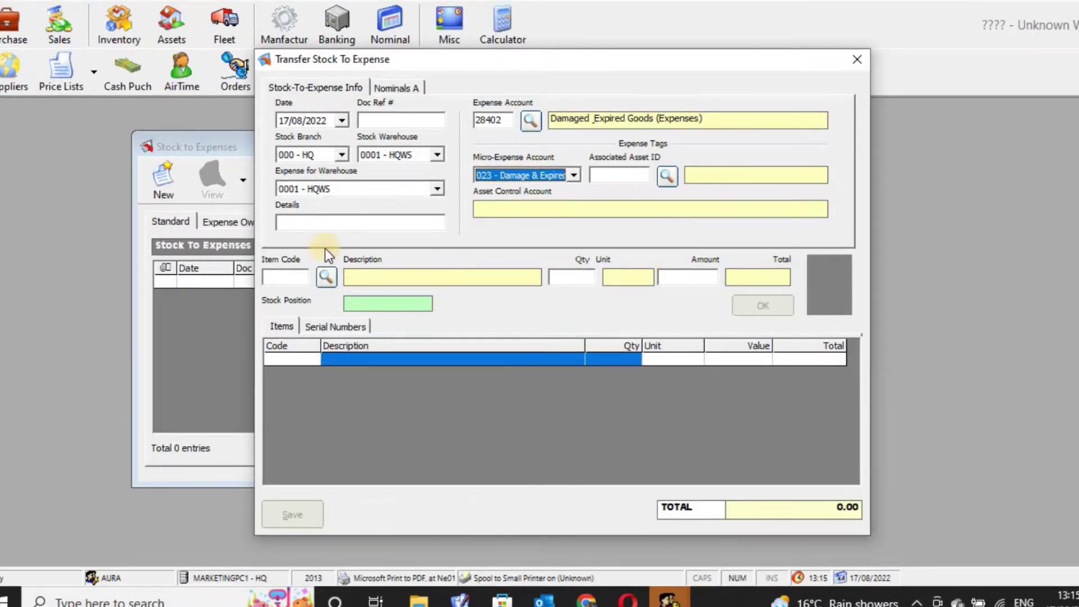
click(334, 220)
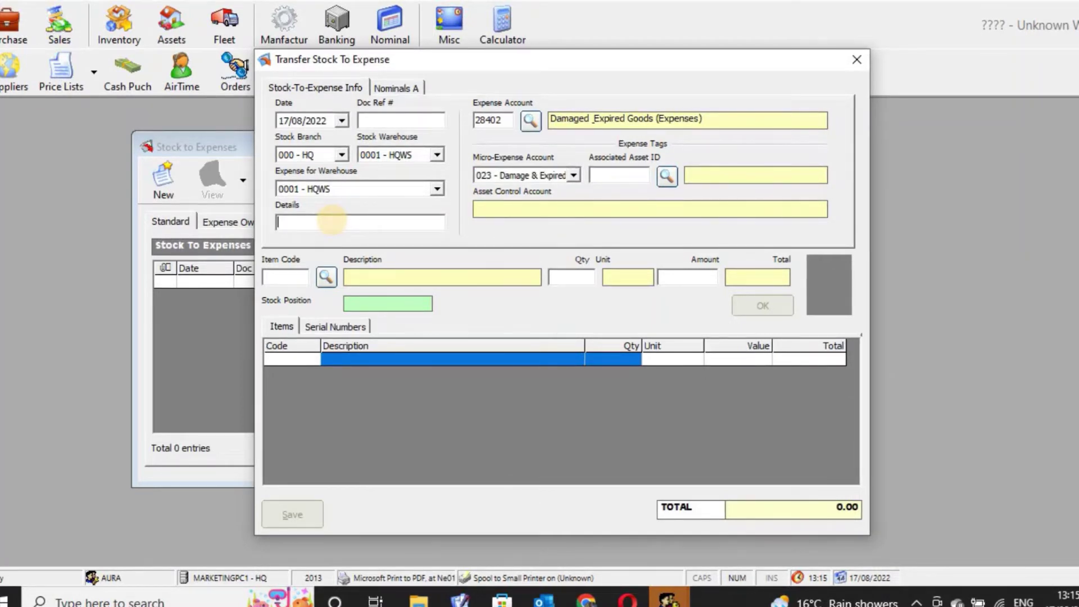
text(Expen)
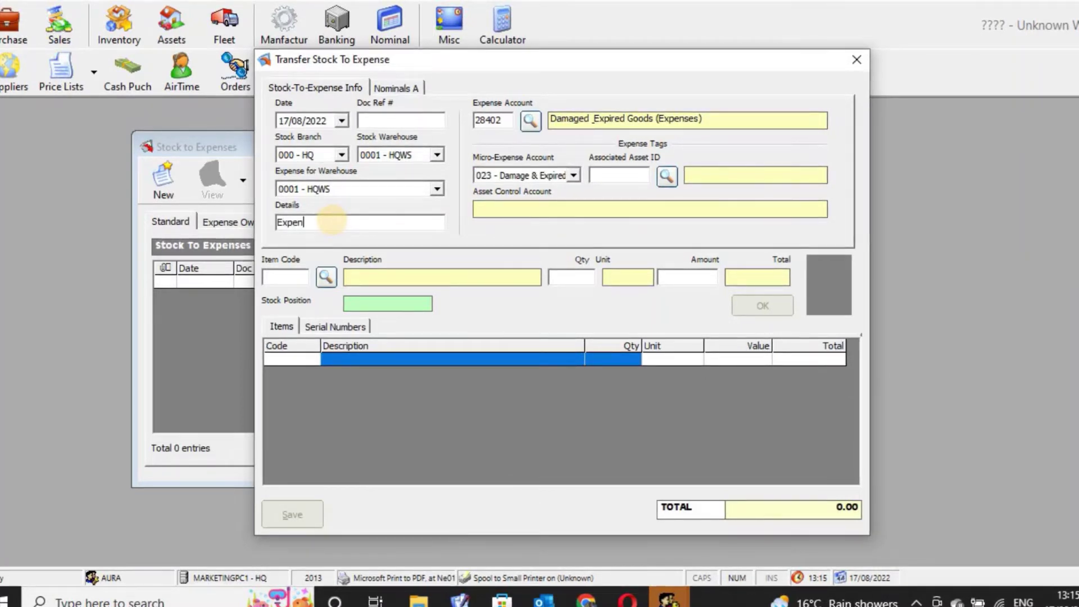
text(se account)
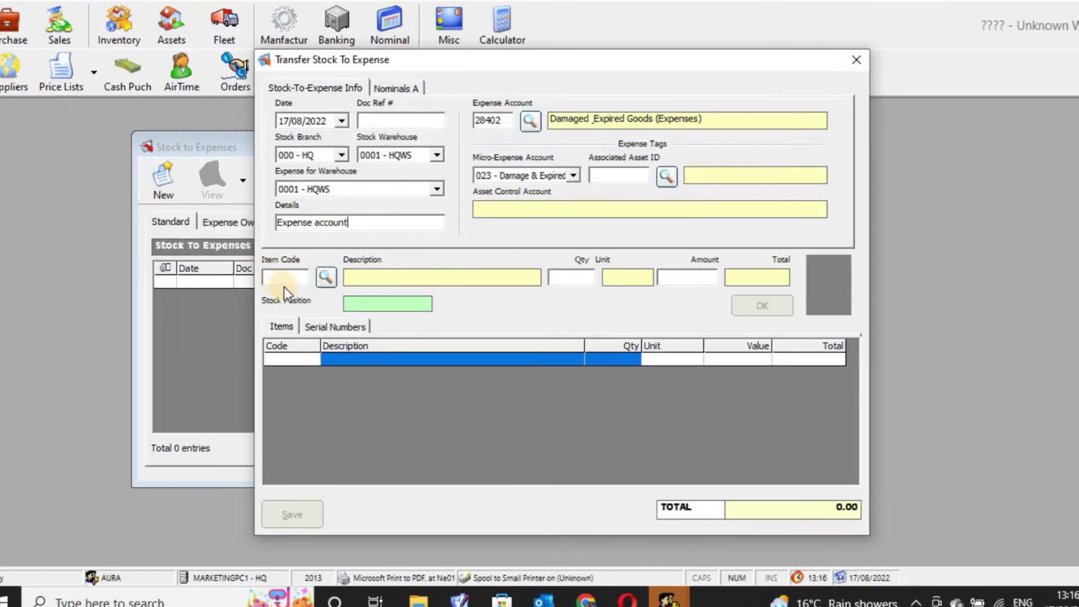
Find Unga Maize Flour Pembe Ugali Flour 2KG with the search "unga" and add it to the transfer with quantity 10
click(325, 276)
text(unga)
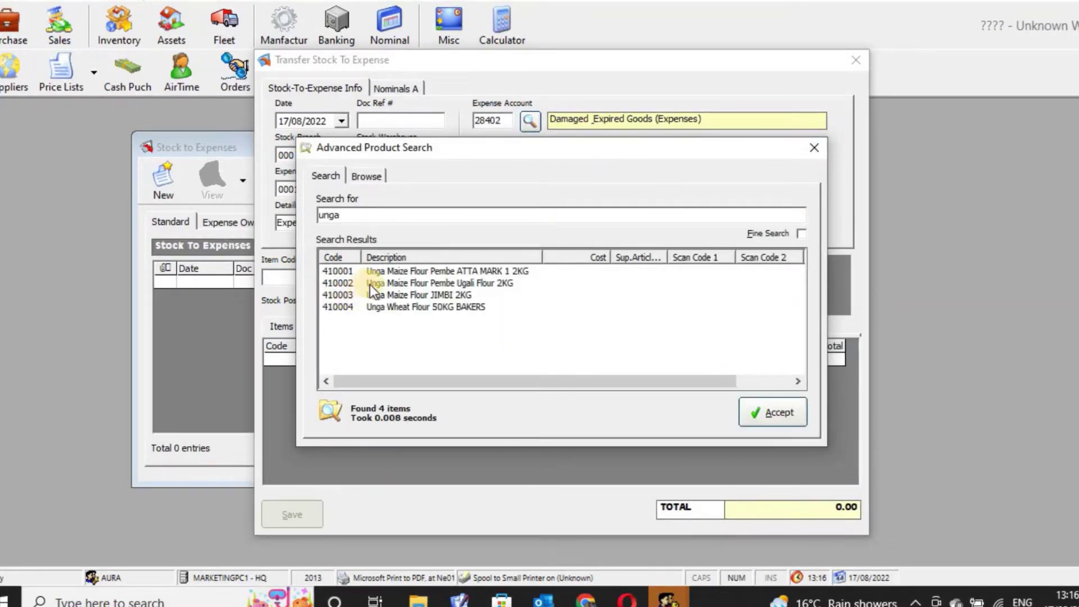
click(369, 284)
click(761, 414)
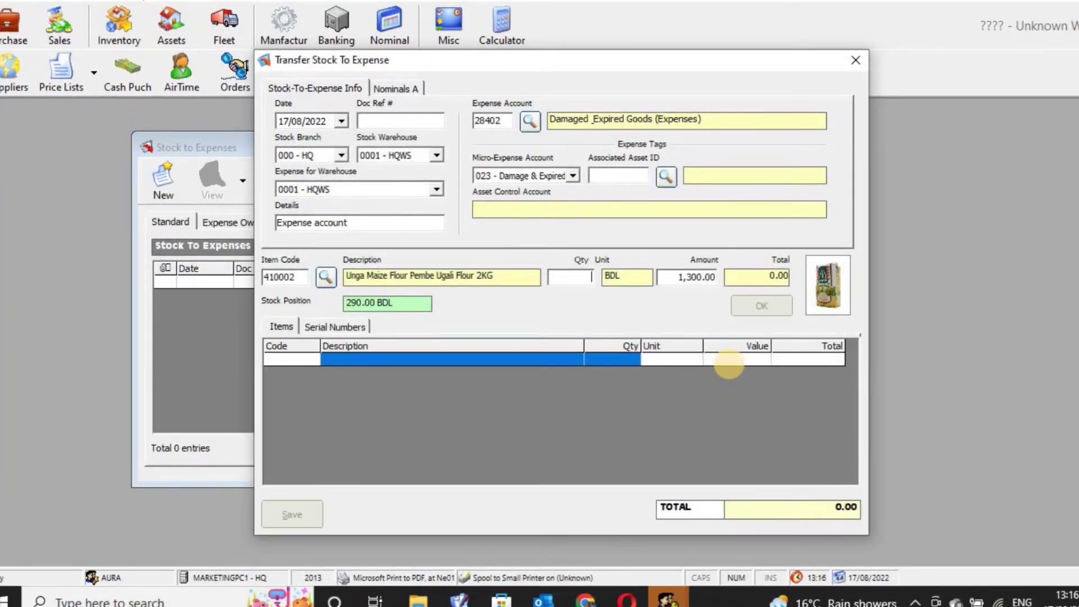
text(10)
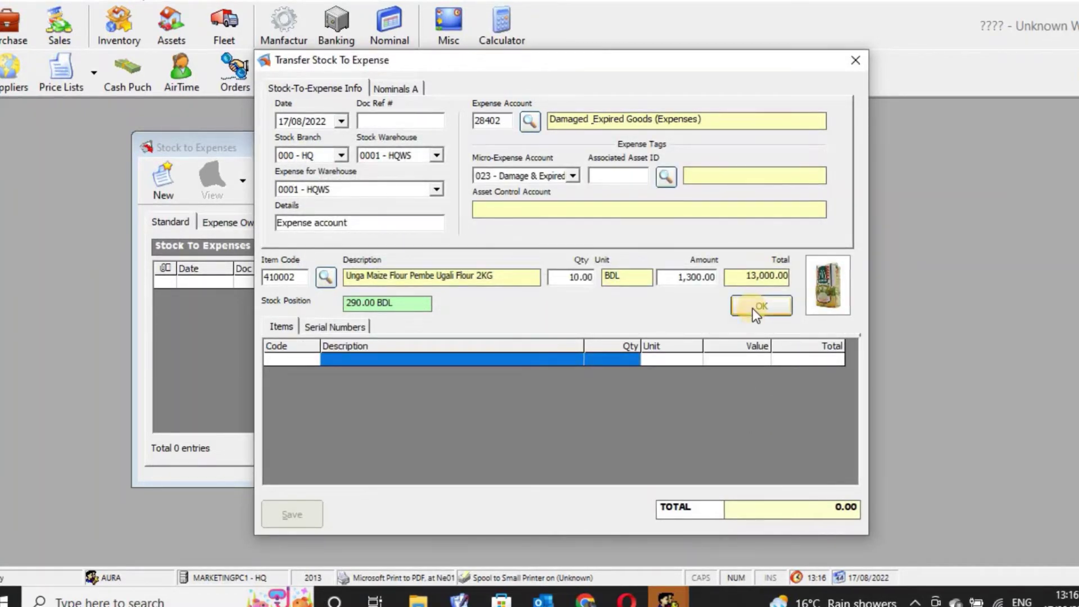
click(754, 308)
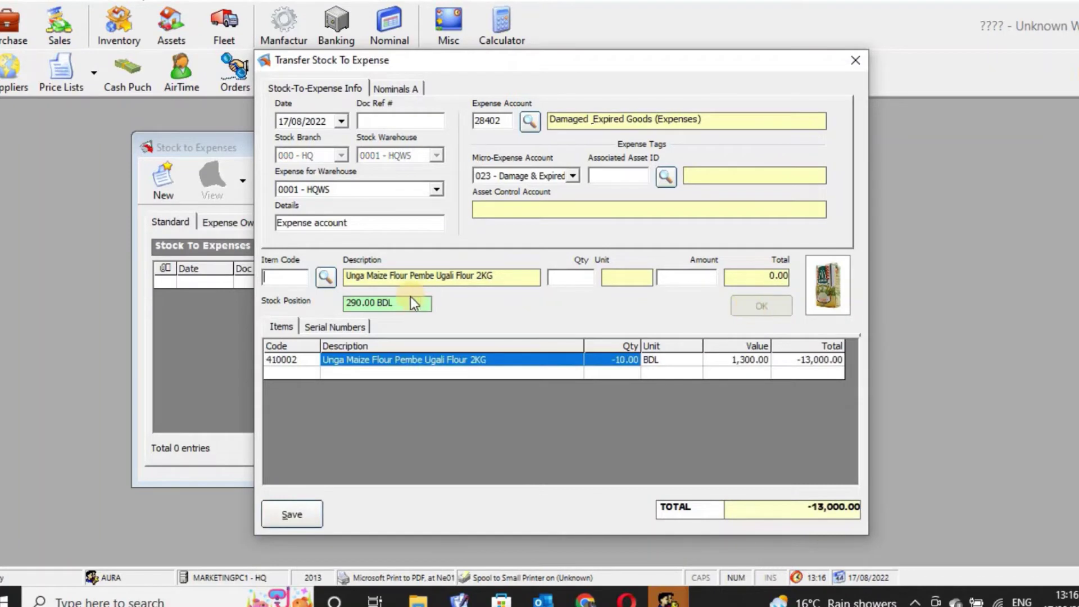
Try to add Sugar Kabras 2KG, found with the search "sugar", to the transfer with quantity 2
click(324, 277)
text(sugar)
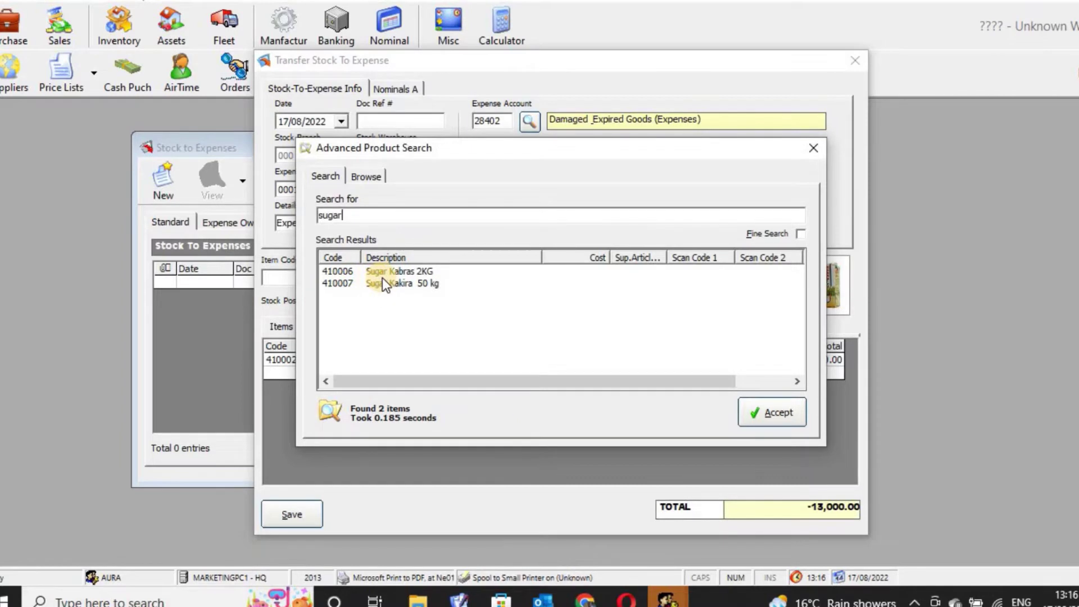
click(383, 280)
click(387, 272)
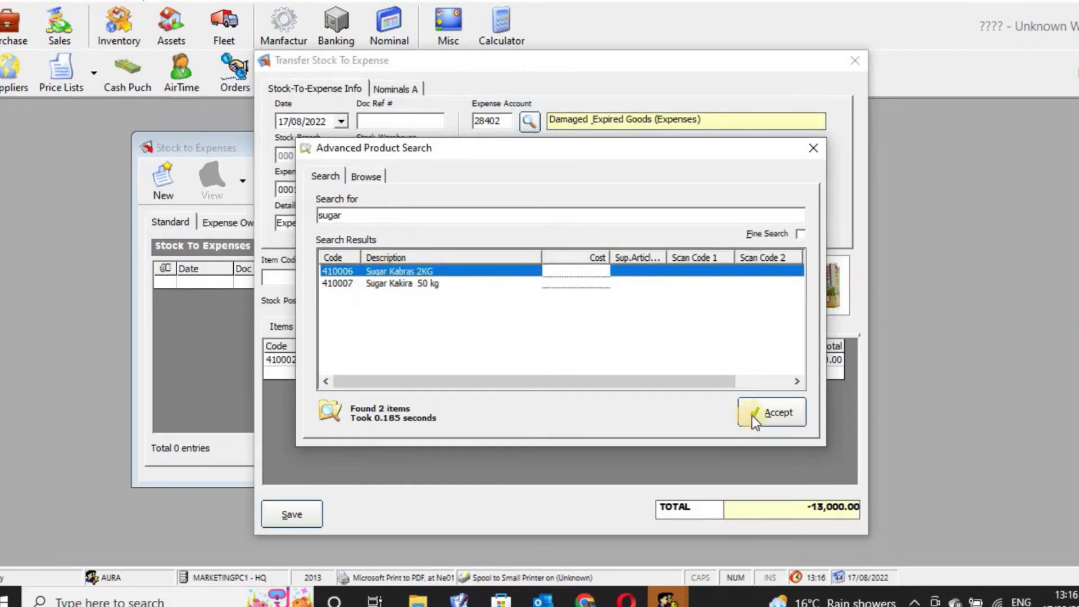
click(752, 416)
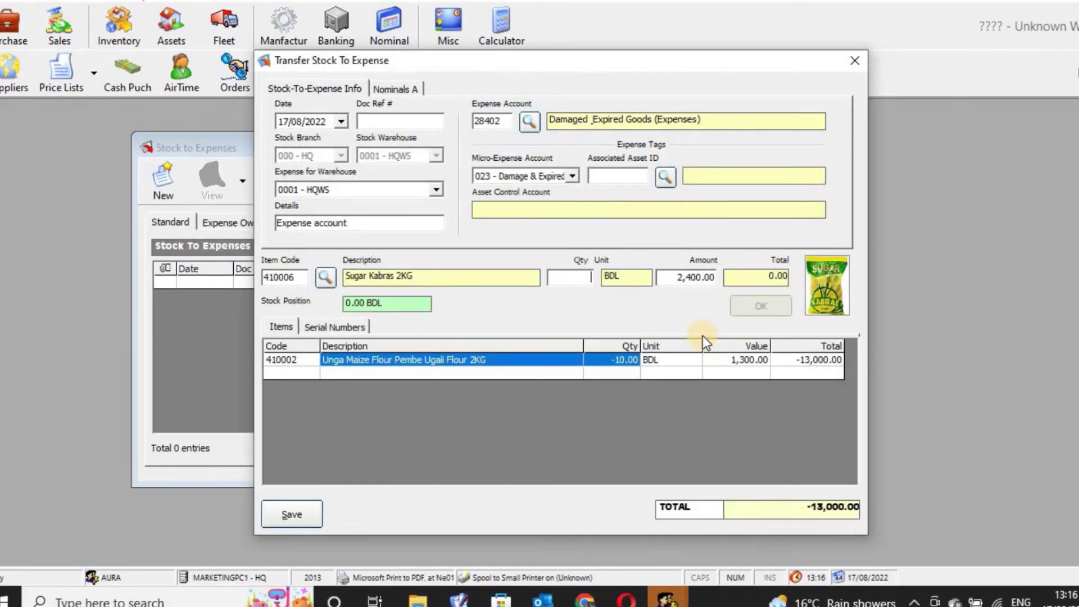
text(2)
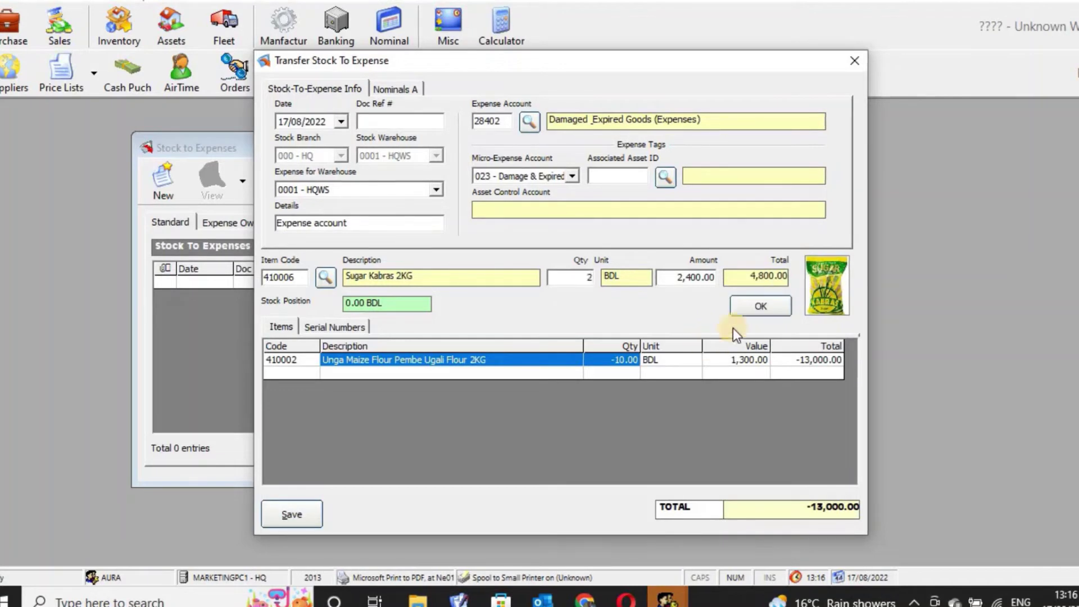
click(753, 313)
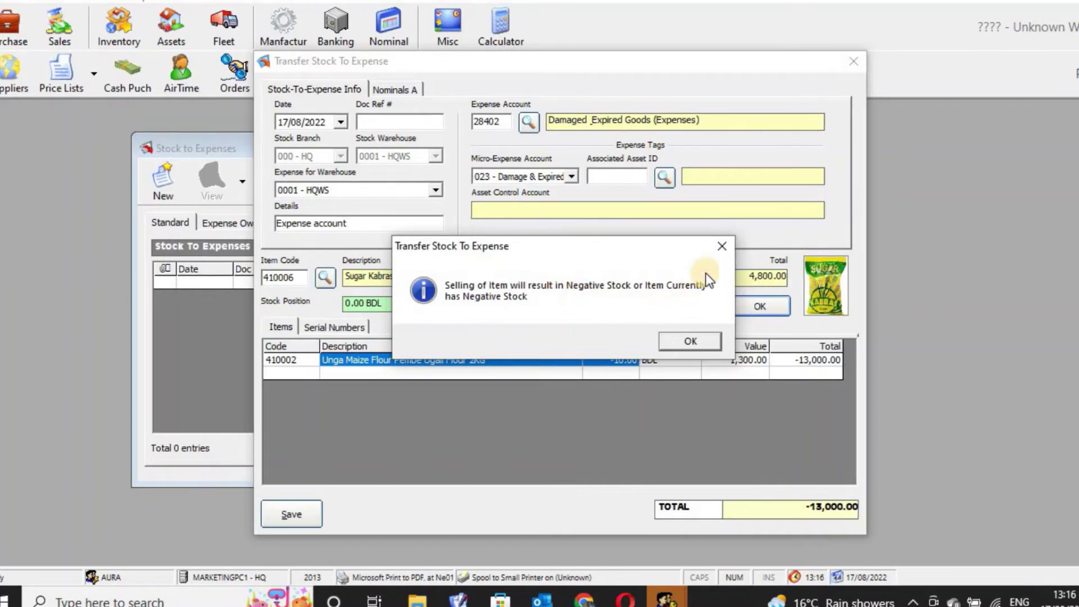
click(722, 246)
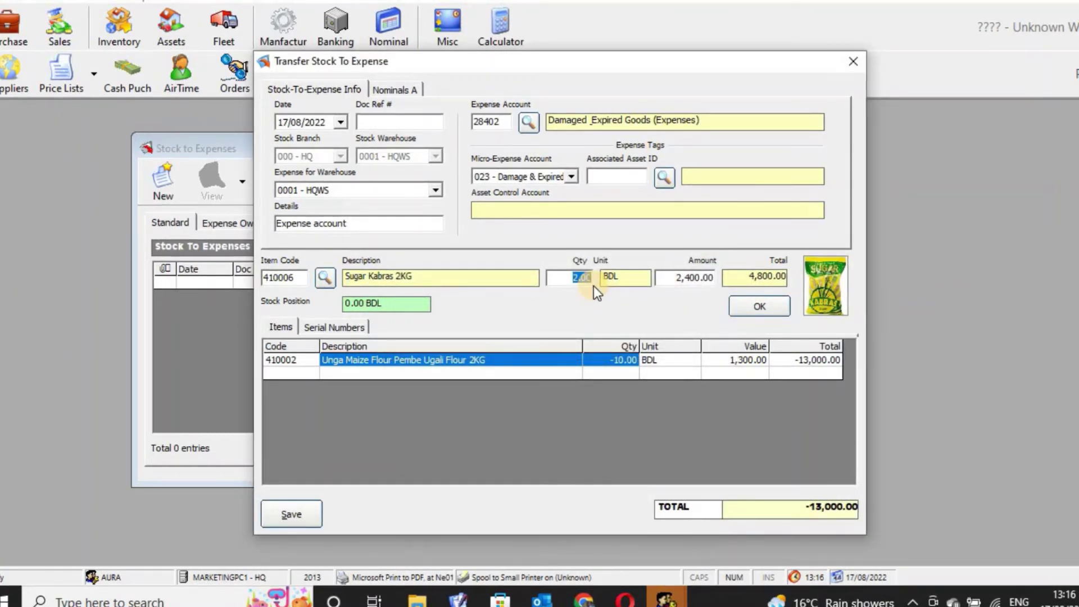
click(757, 306)
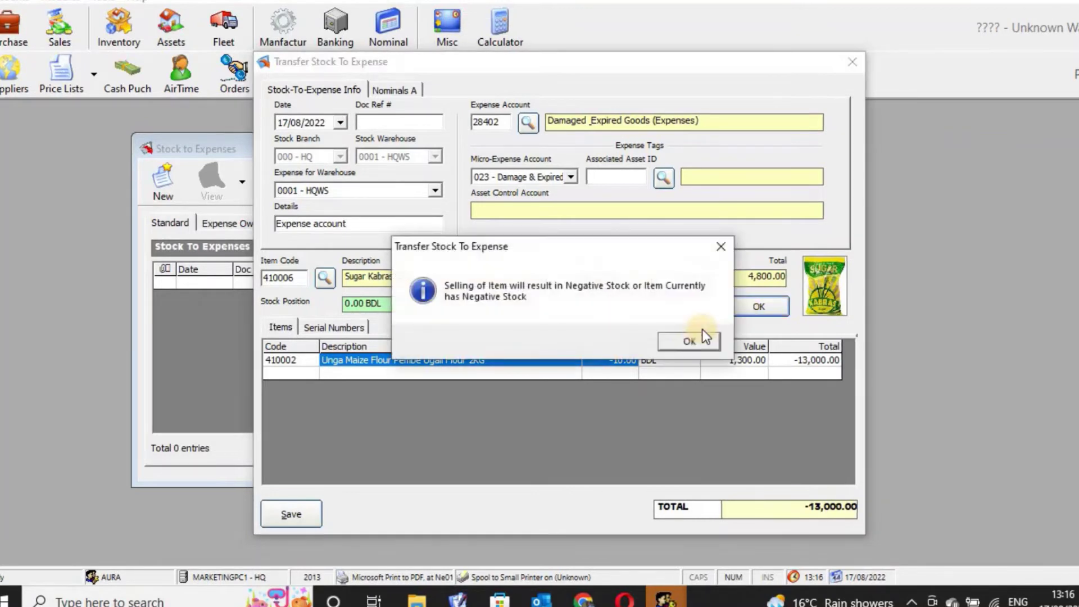
click(696, 340)
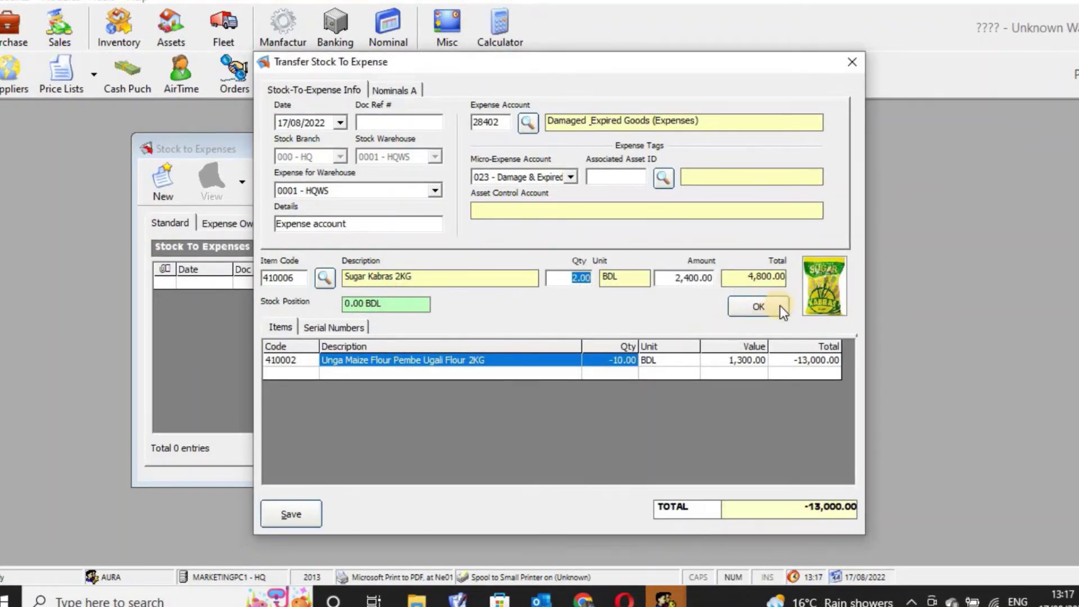
click(759, 306)
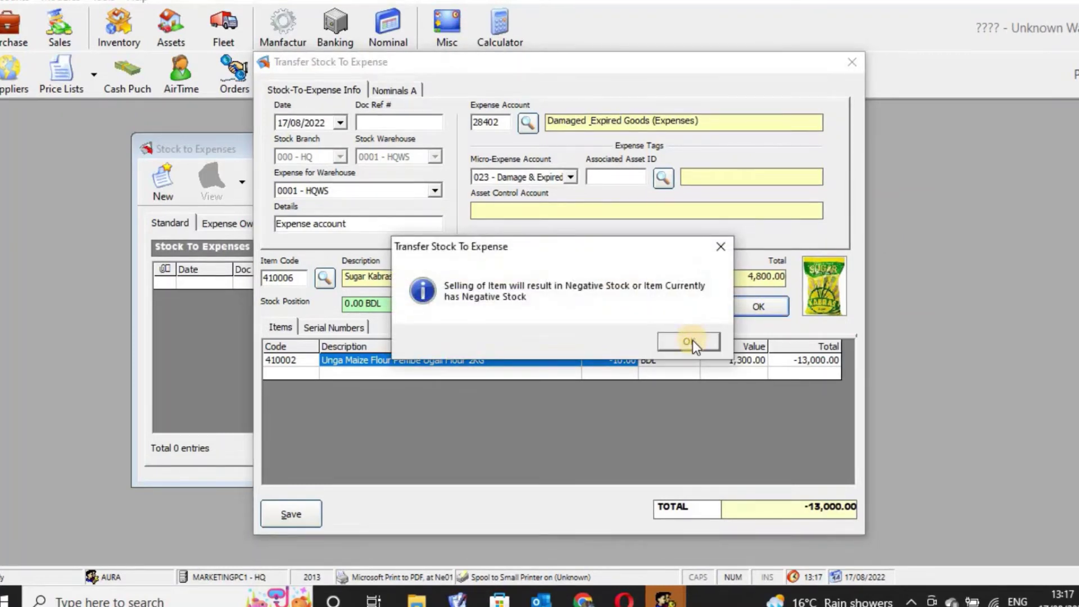
click(693, 339)
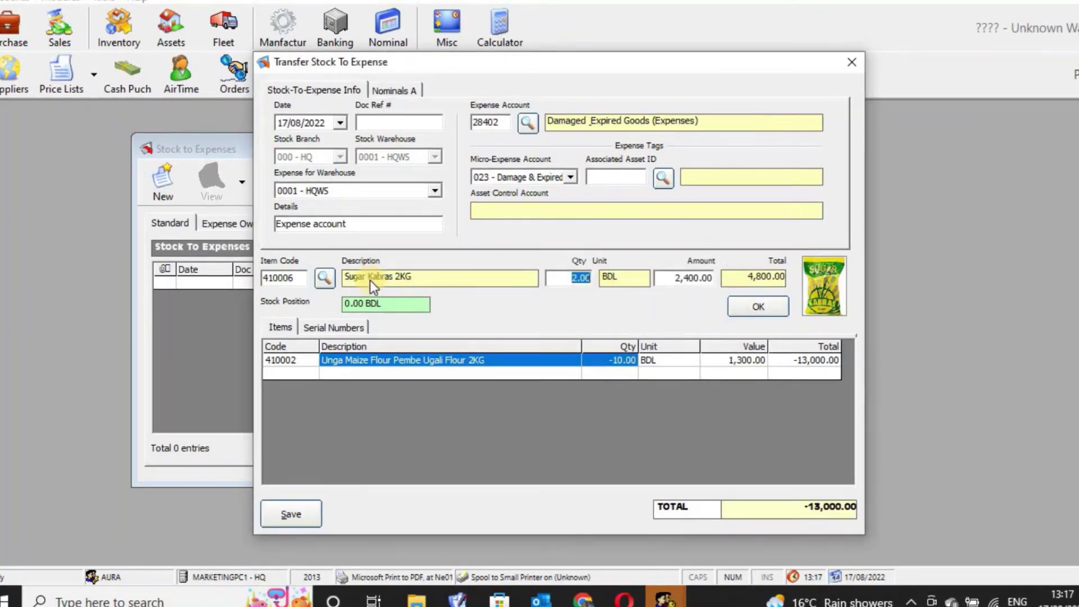
Try to add Sugar Kakira 50 kg, found with the search "sugar", to the transfer with quantity 2
click(327, 279)
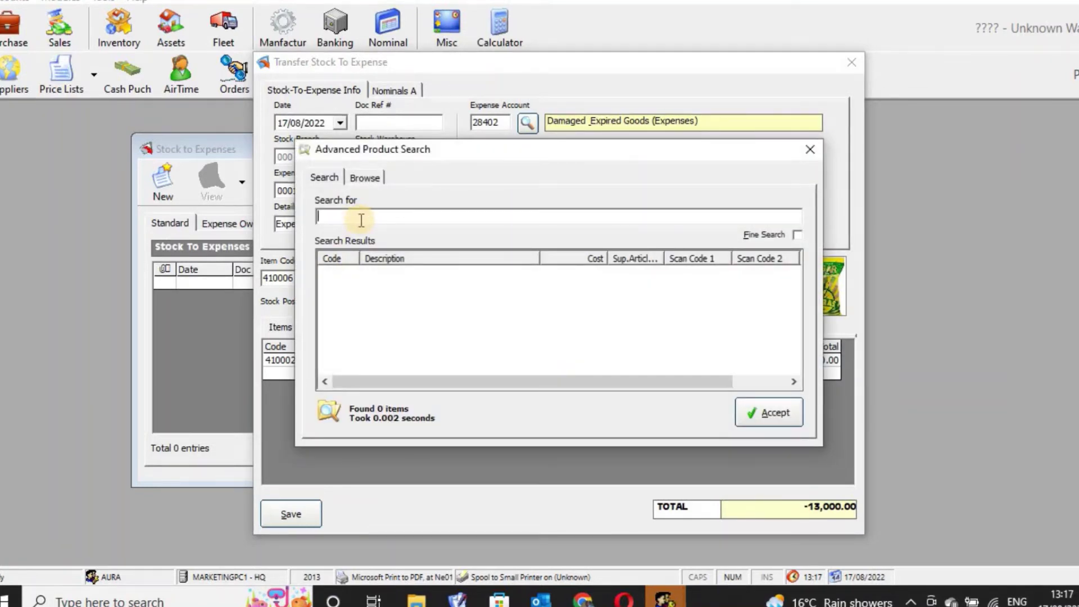
text(sugar)
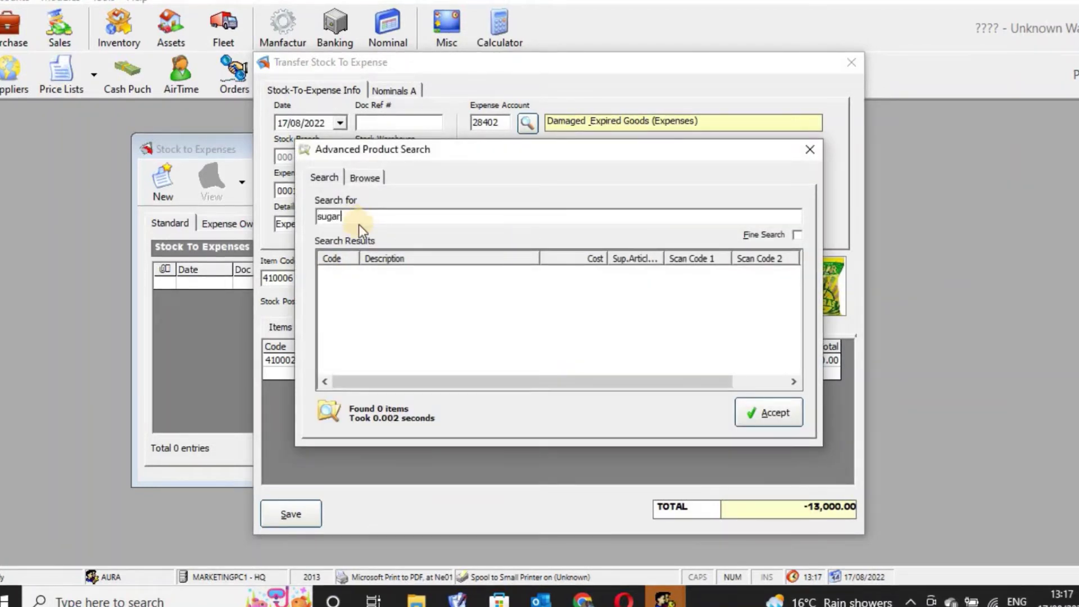
click(403, 283)
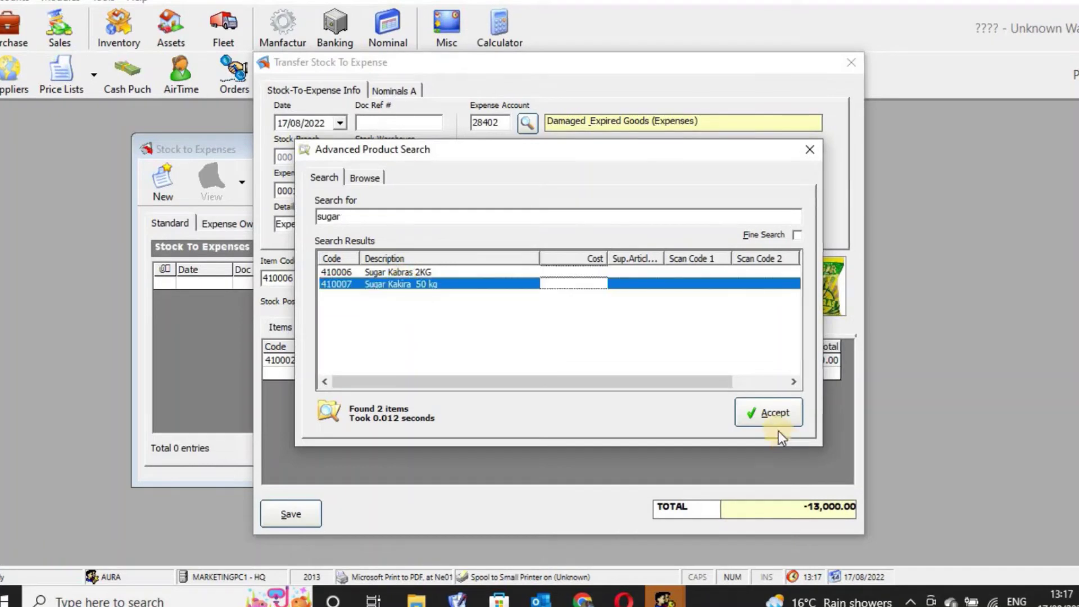
click(777, 421)
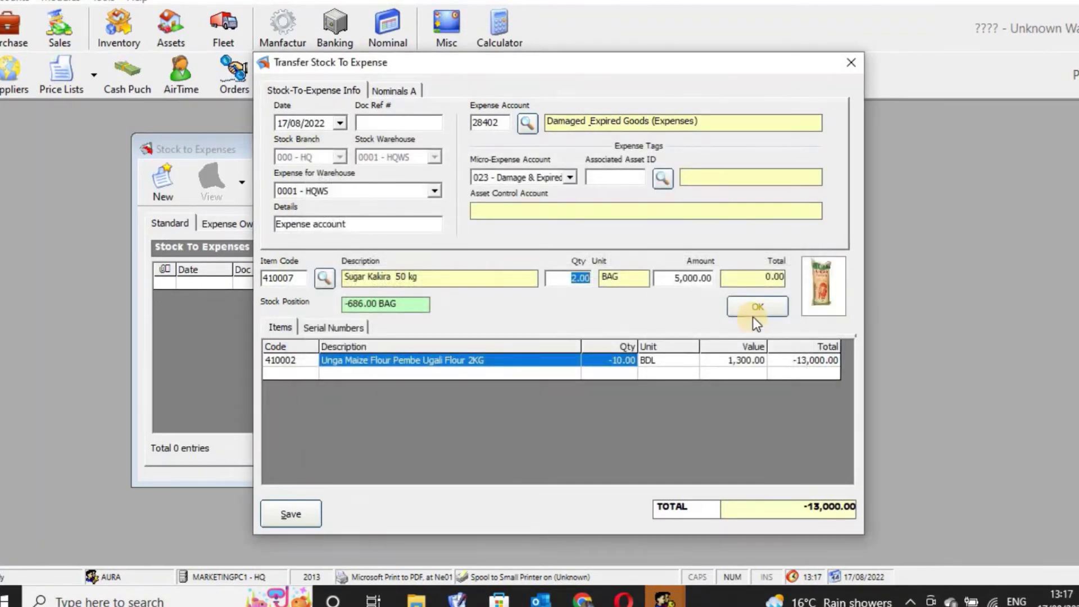
click(754, 309)
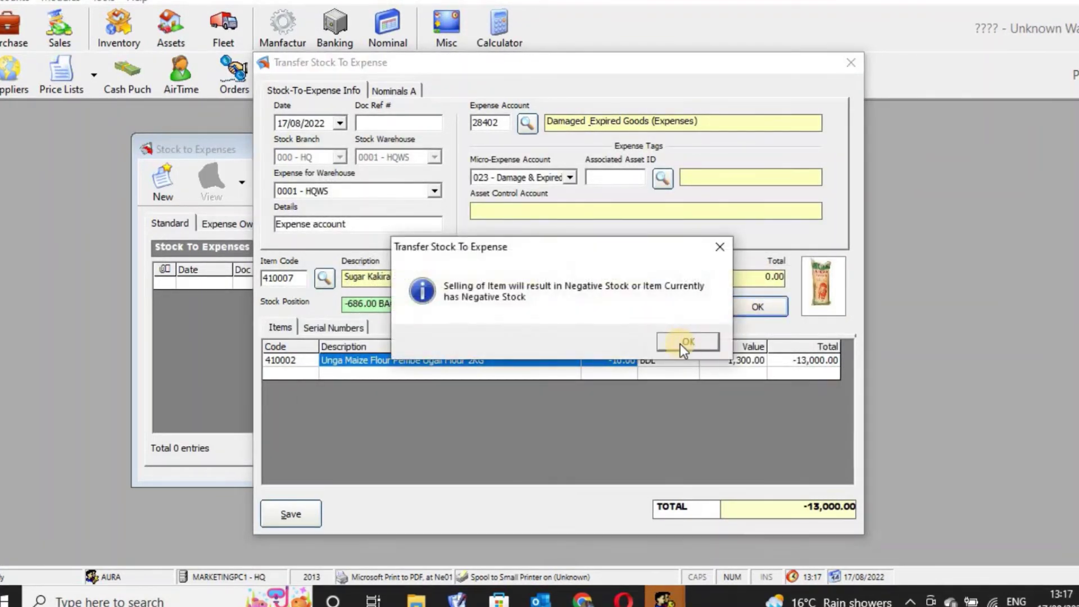
Find Unga Maize Flour JIMBI 2KG with the search "unga" and add it to the transfer with quantity 2
click(324, 278)
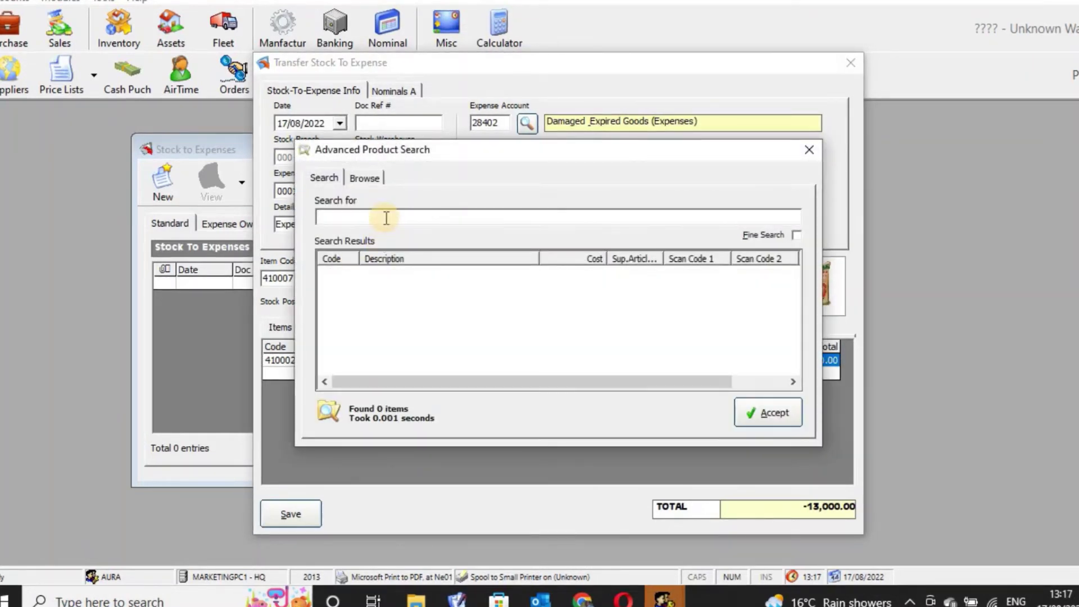
text(unga)
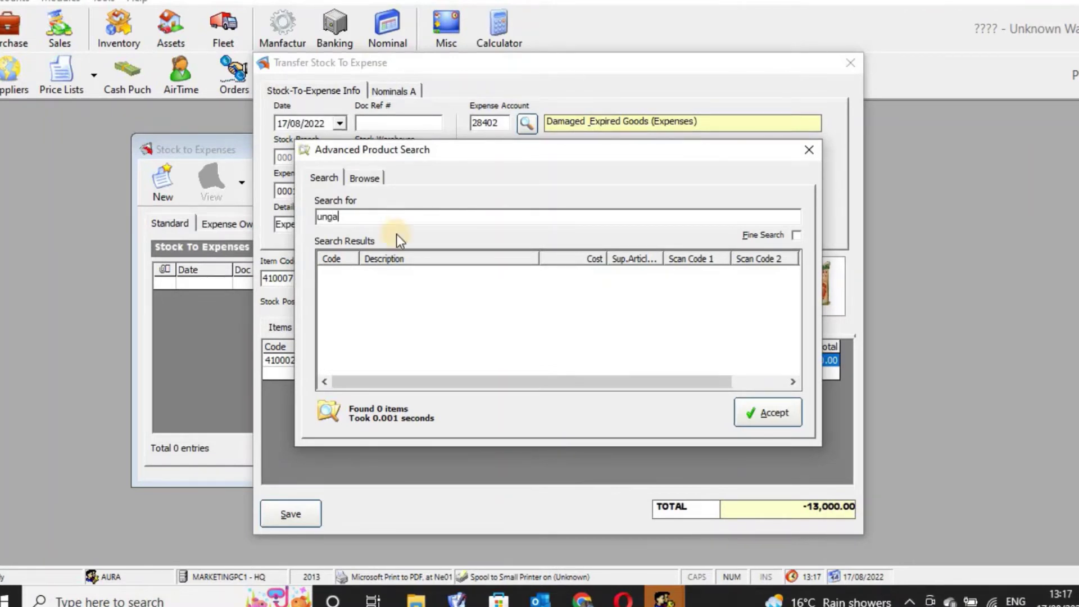
key(Return)
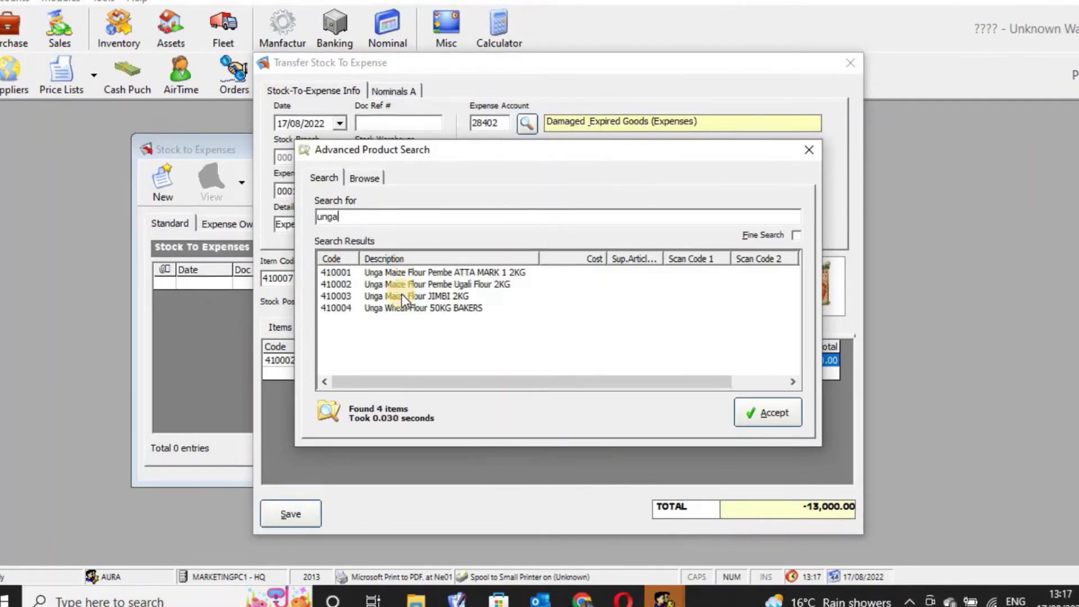
click(401, 295)
click(753, 415)
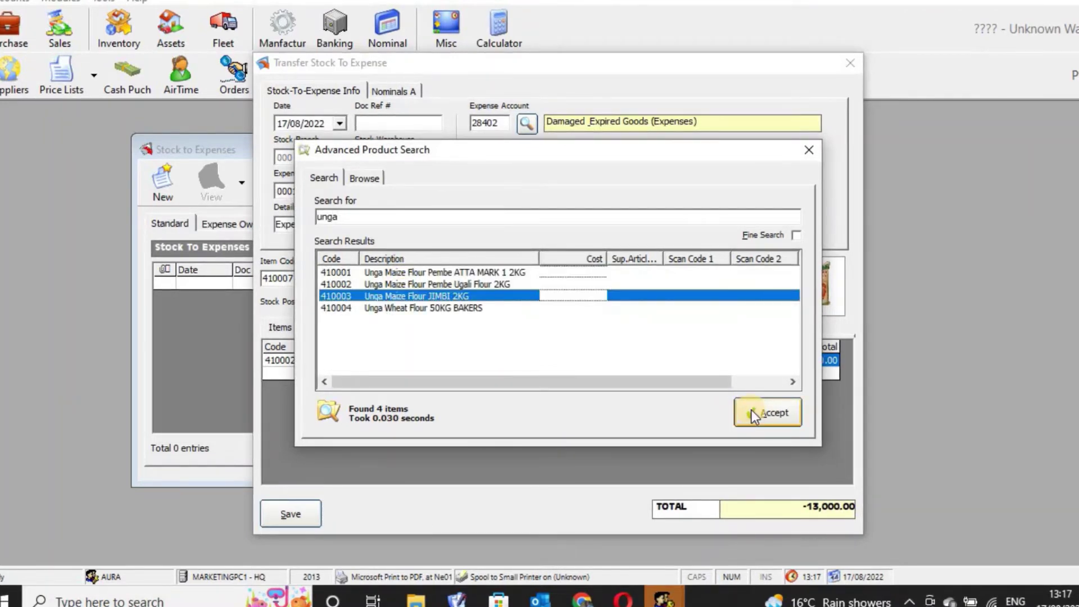
click(754, 308)
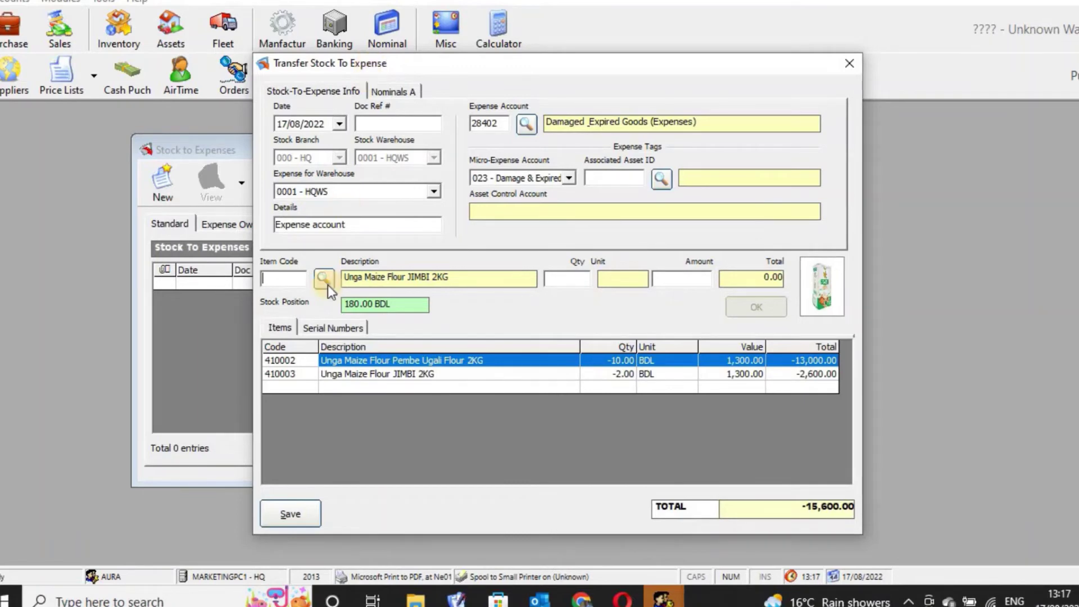
Save the transfer with System Printer (Regular Paper) as the print option, and cancel saving the PDF output
click(286, 513)
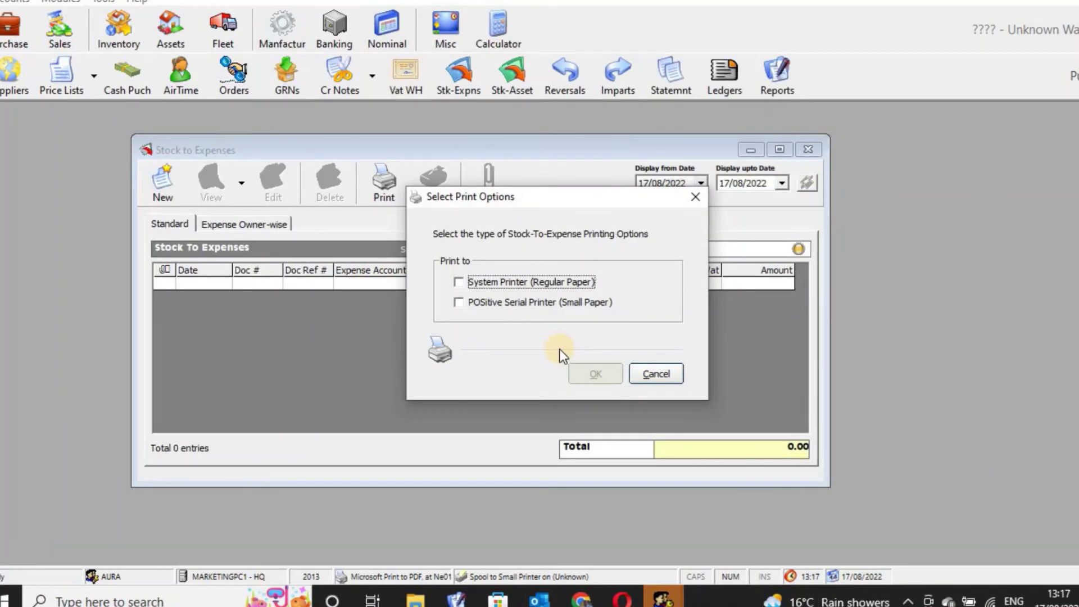
click(460, 282)
click(600, 372)
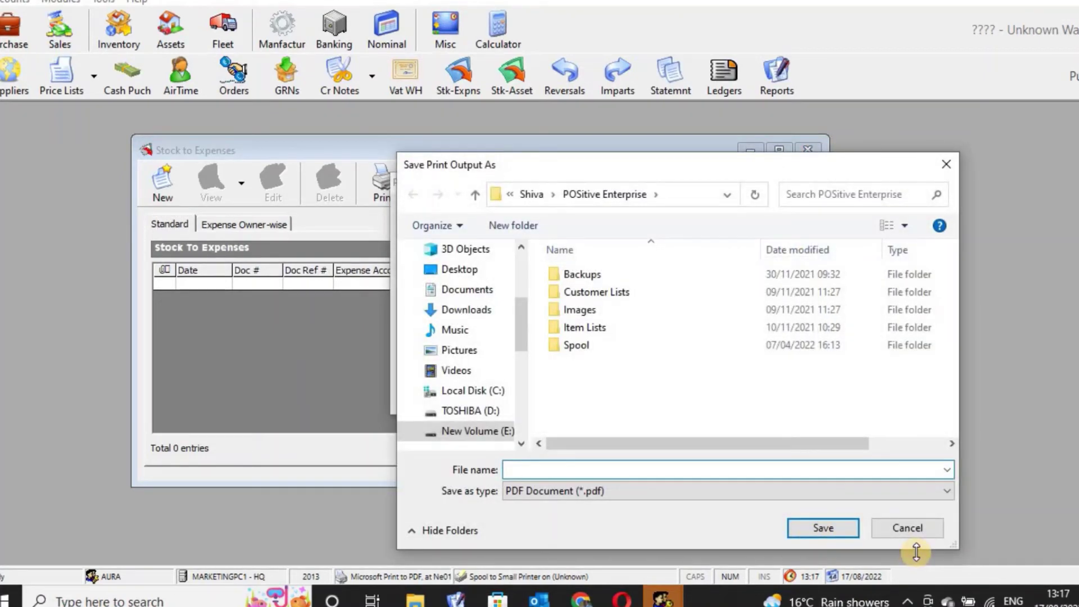
click(909, 535)
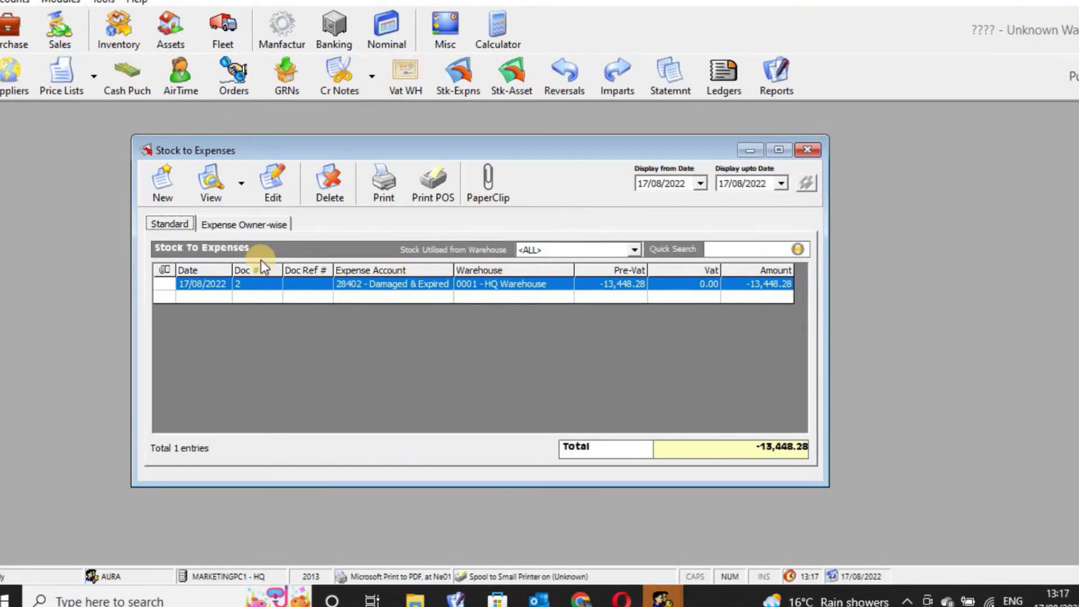
Open the print preview of the saved stock-to-expense entry and examine its totals and "Raised By" and "Approved By" lines
click(376, 198)
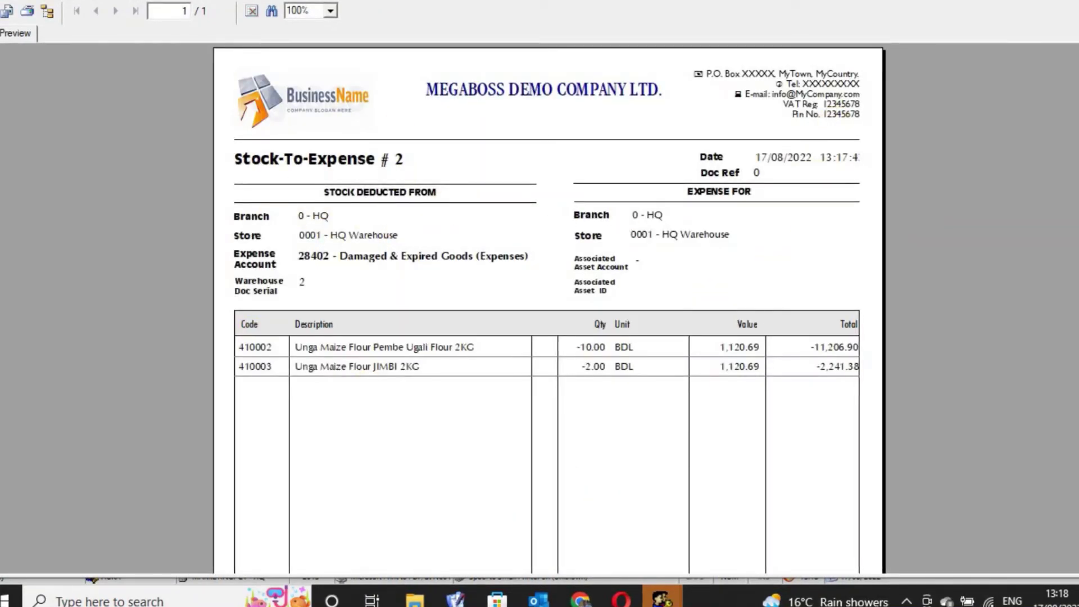
scroll(548, 309, down, 10)
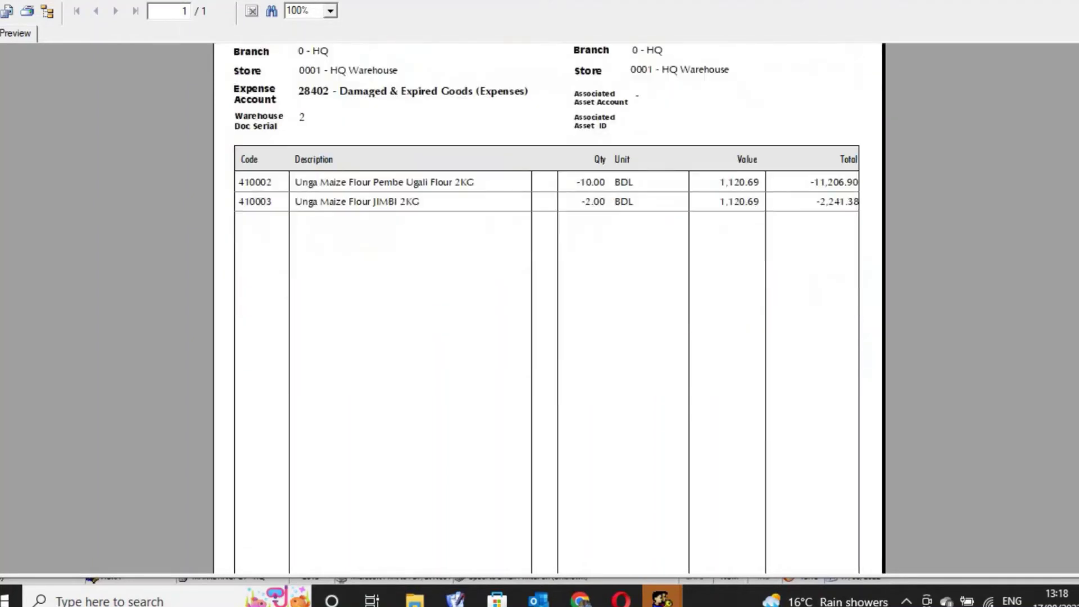
scroll(686, 554, down, 1)
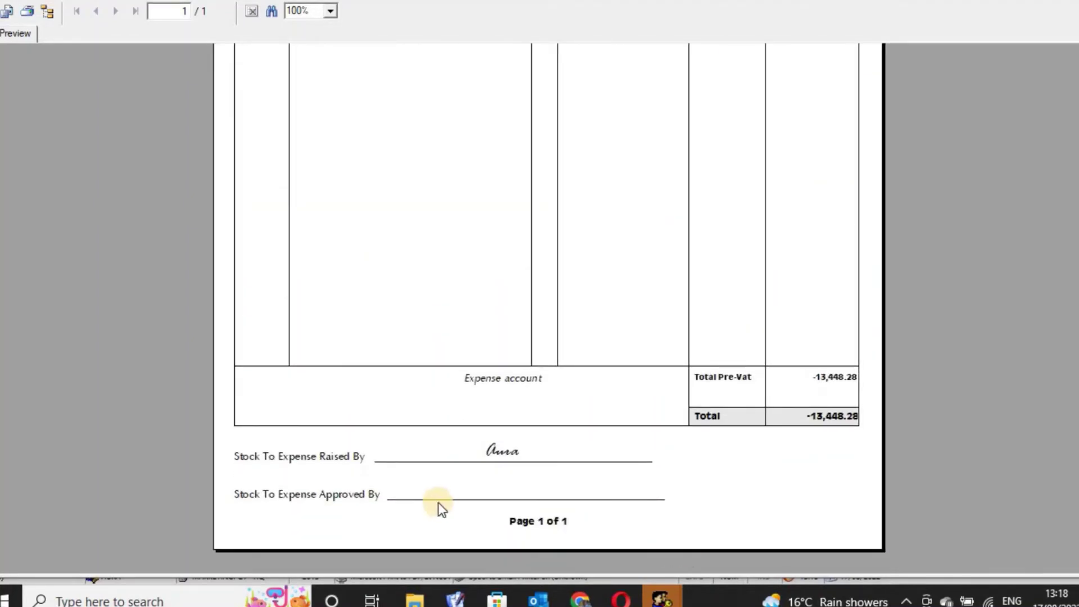
click(318, 455)
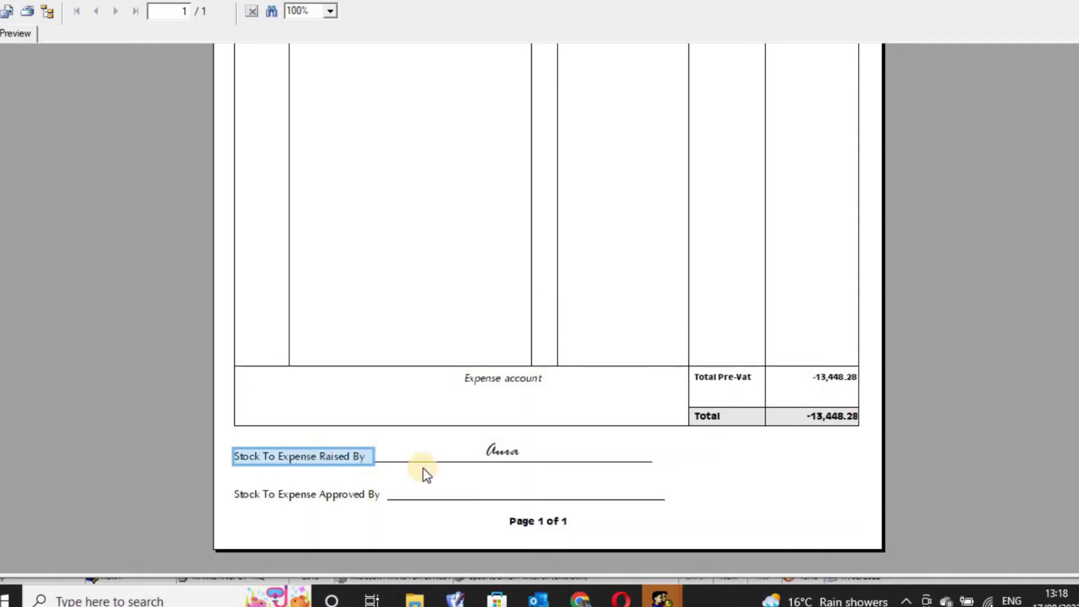
click(505, 455)
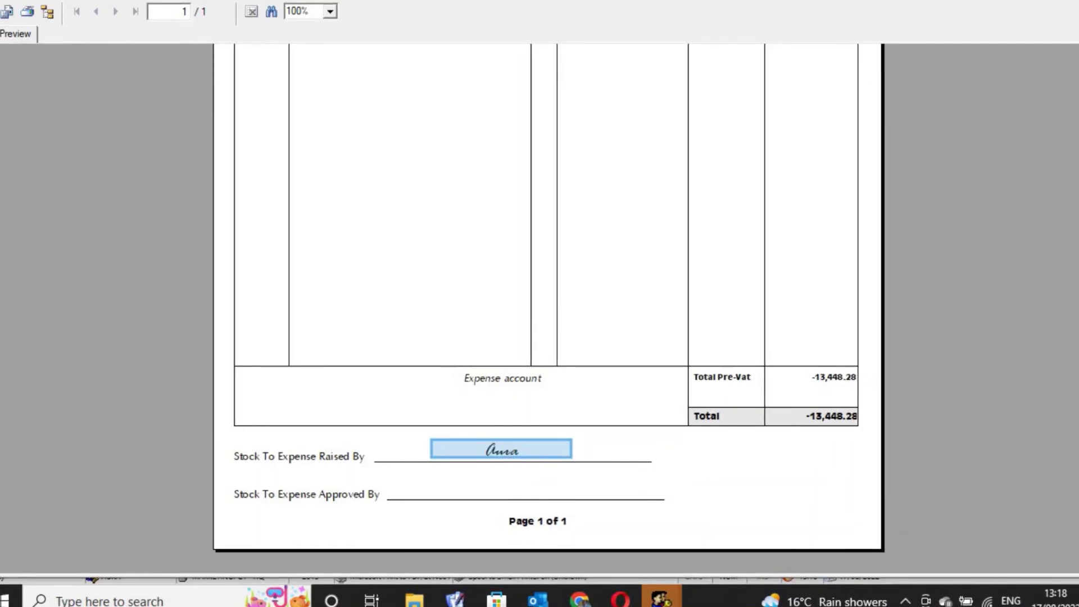
Examine the descriptions, quantities, values and totals of both flour items in the printout, and close the preview and the Stock to Expenses window
scroll(548, 309, up, 10)
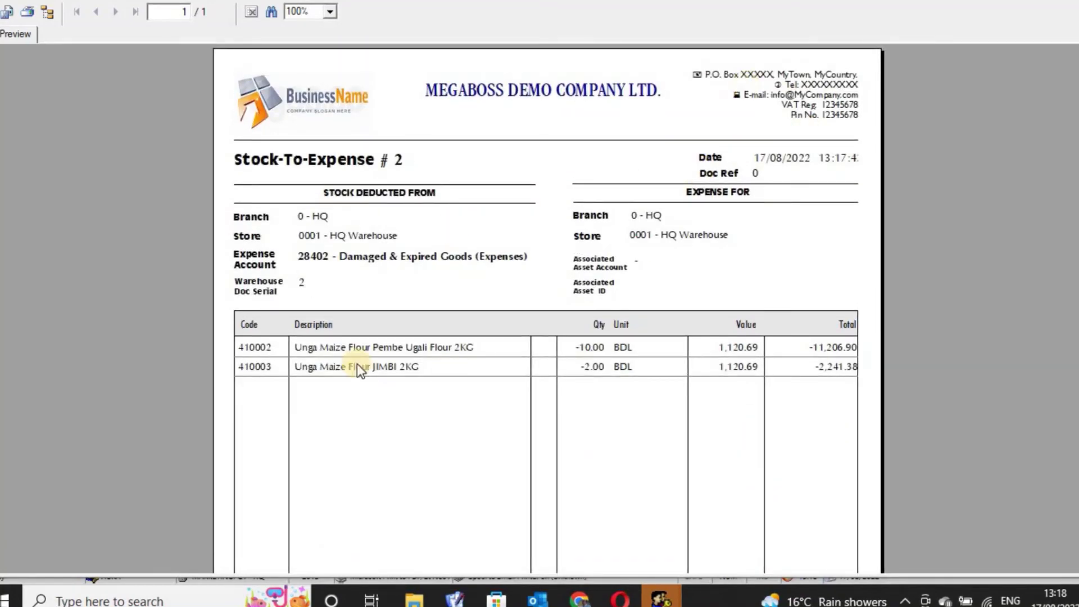
click(453, 350)
click(416, 371)
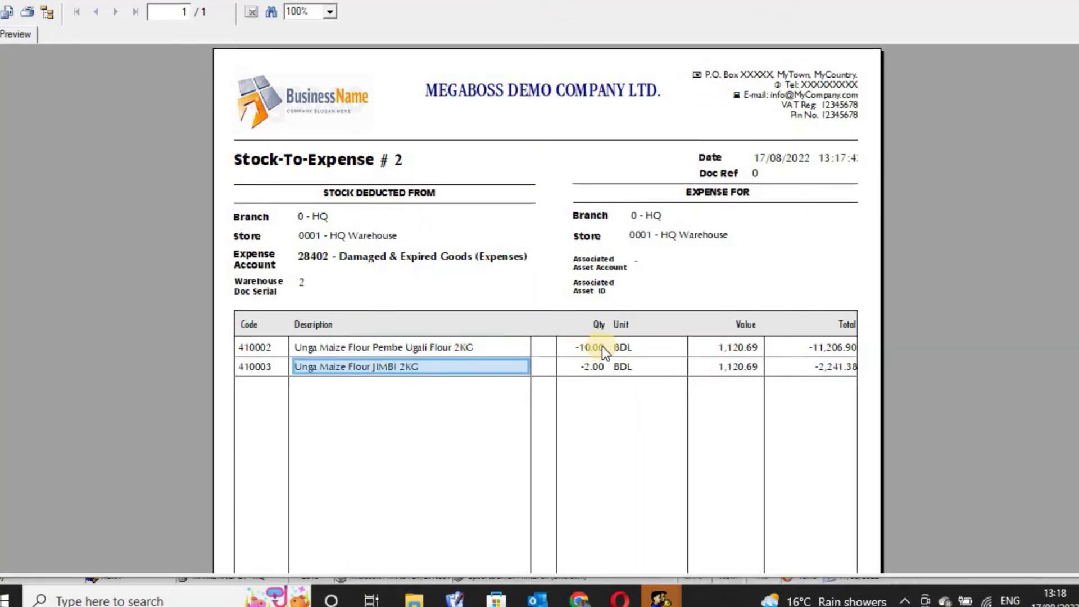
click(602, 357)
click(603, 367)
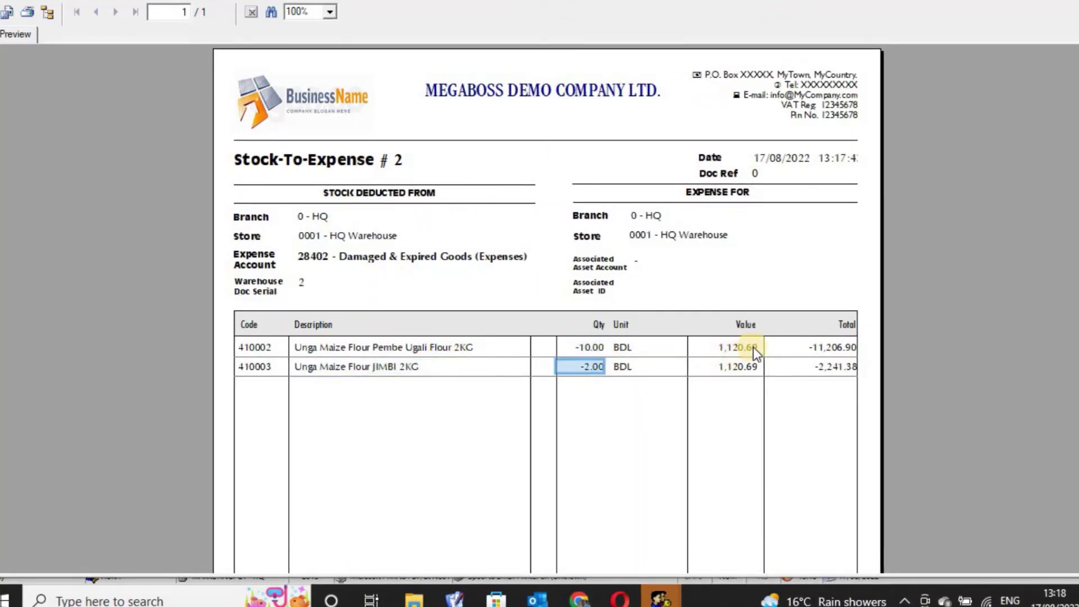
click(752, 346)
click(736, 367)
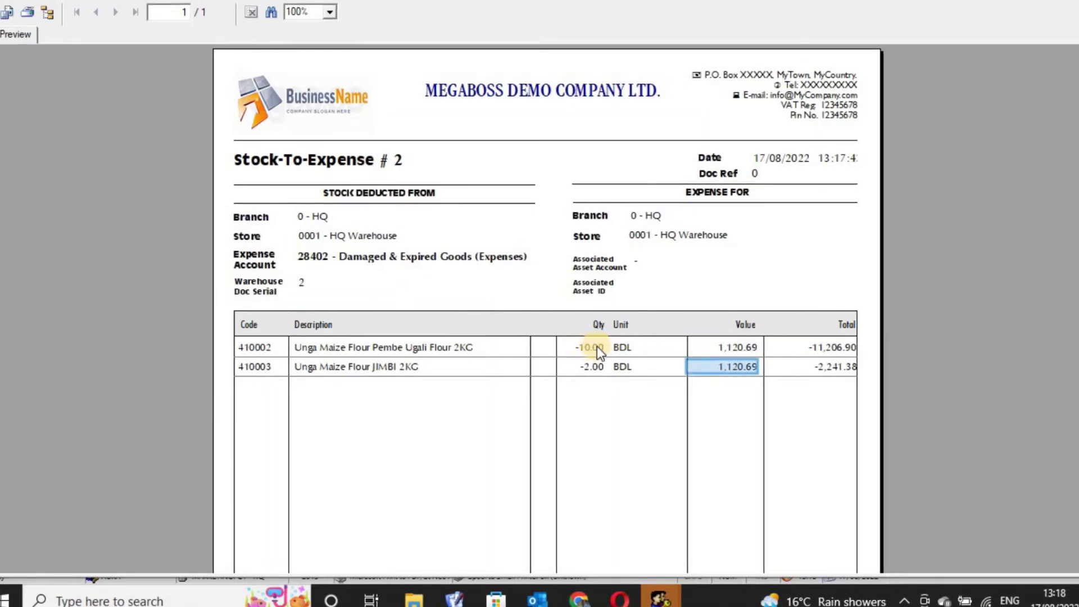
click(834, 349)
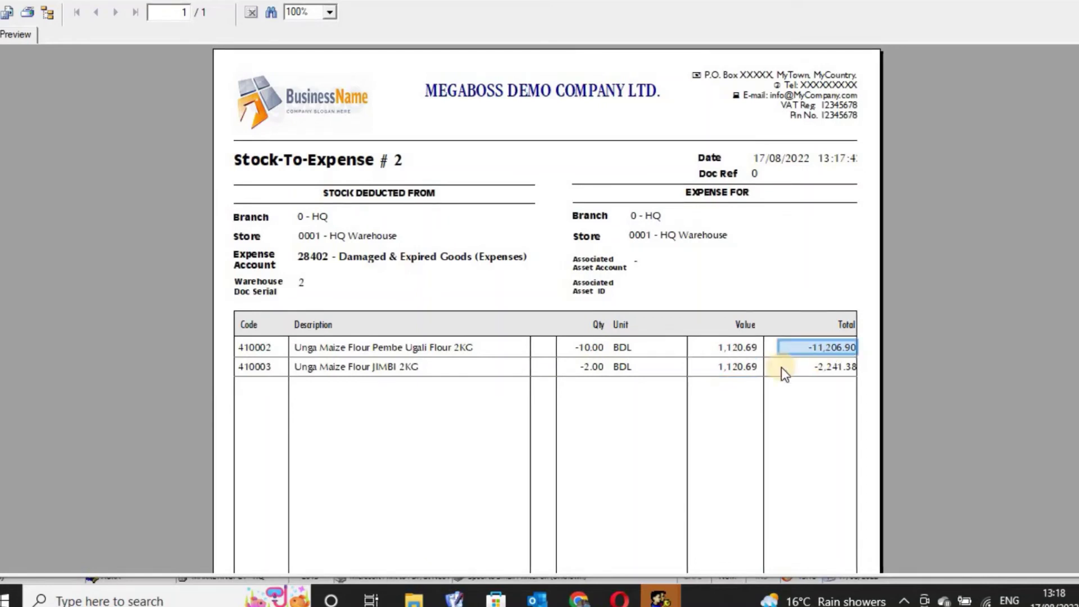
click(731, 352)
click(737, 368)
click(833, 366)
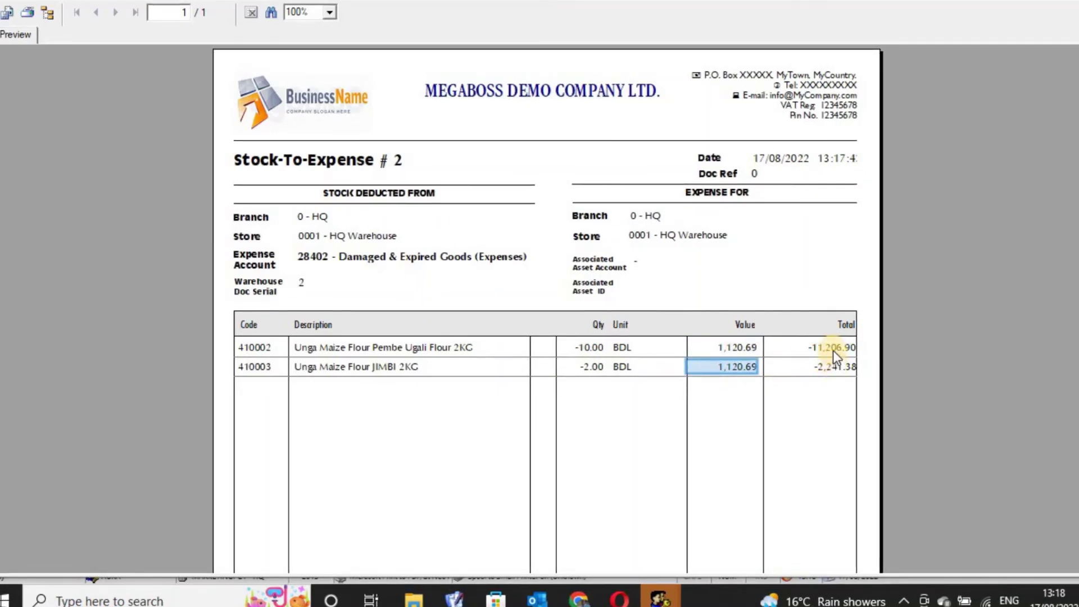
click(834, 349)
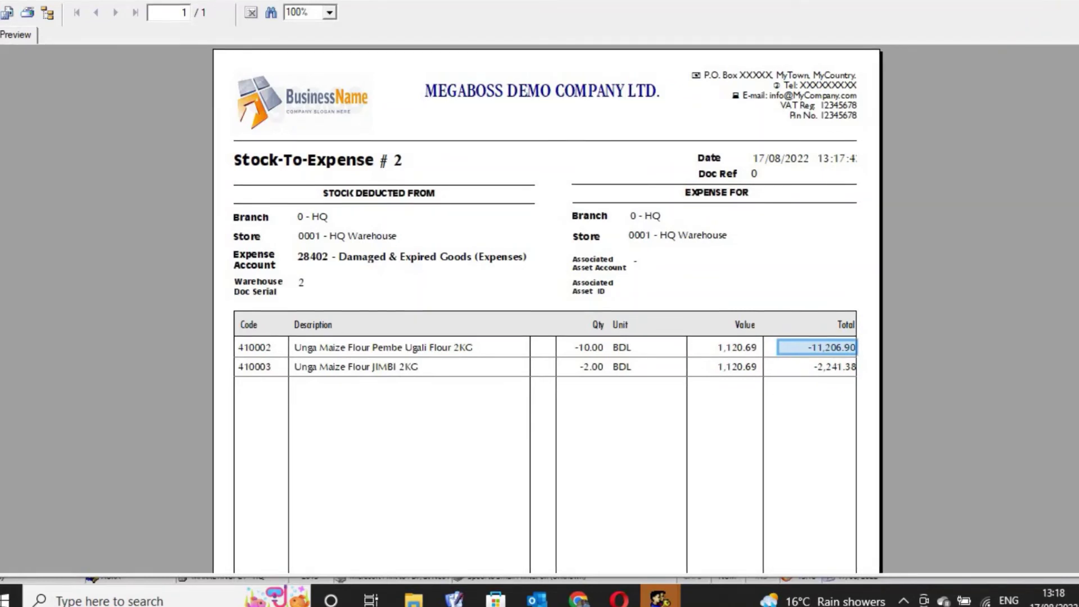
click(1055, 8)
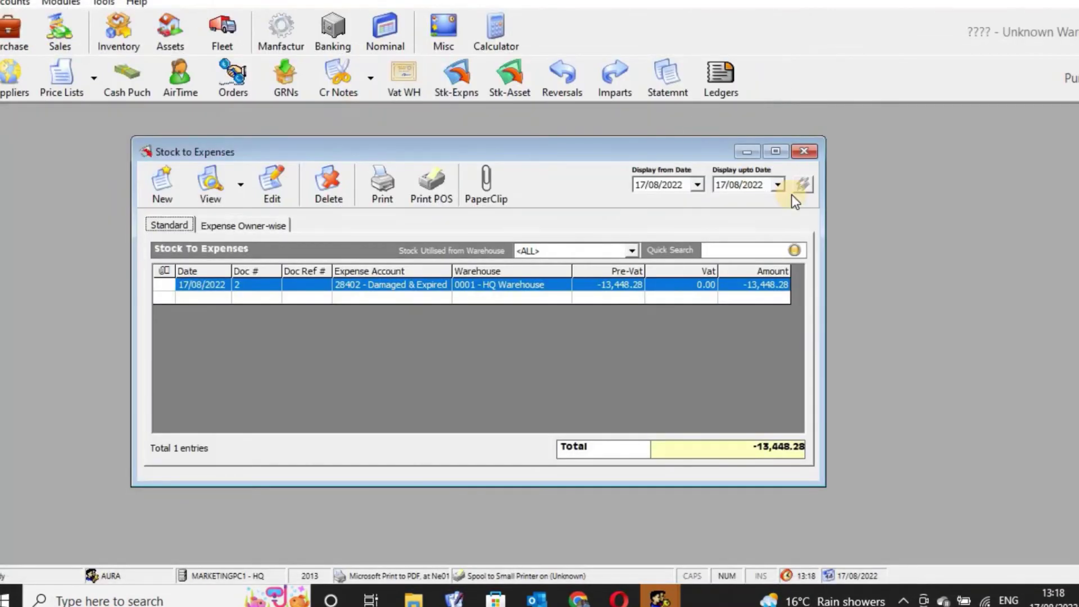
click(805, 152)
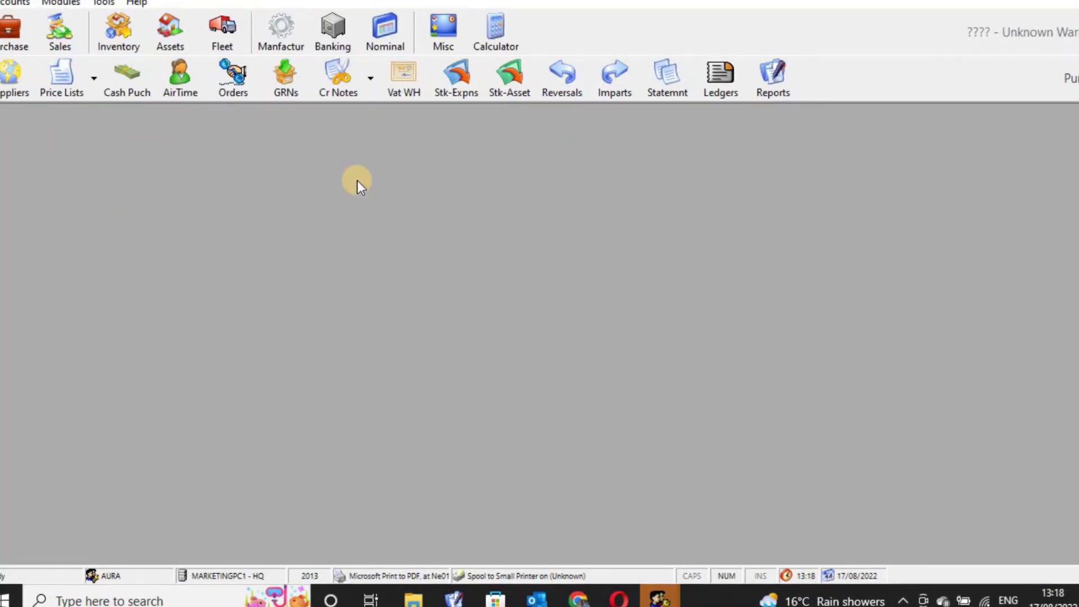
Open the Inventory module's stock card for Unga Maize Flour JIMBI 2KG, found with the search "unga"
click(113, 27)
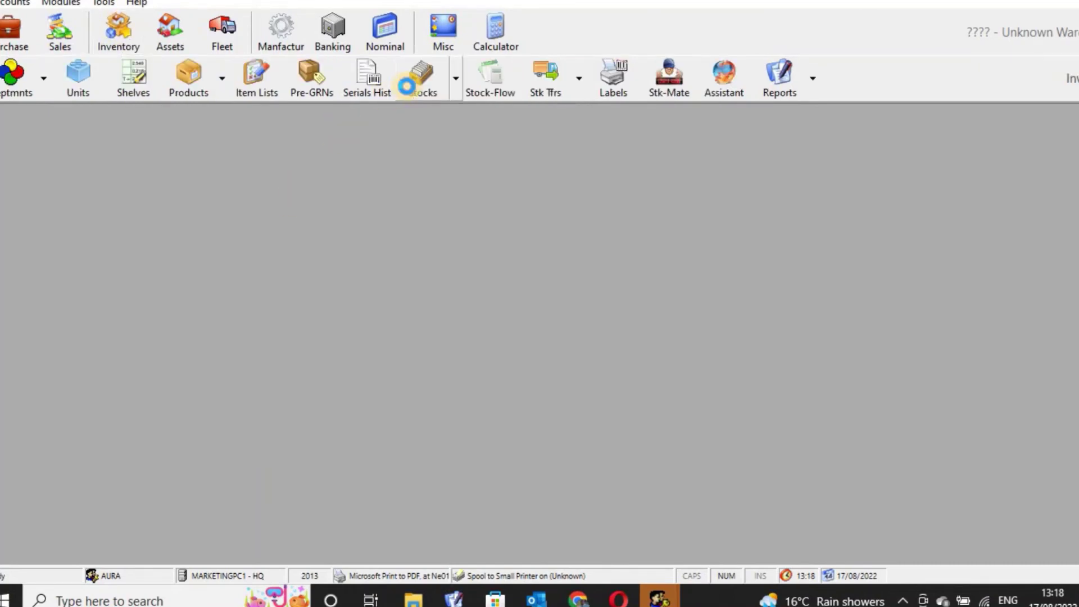
click(414, 77)
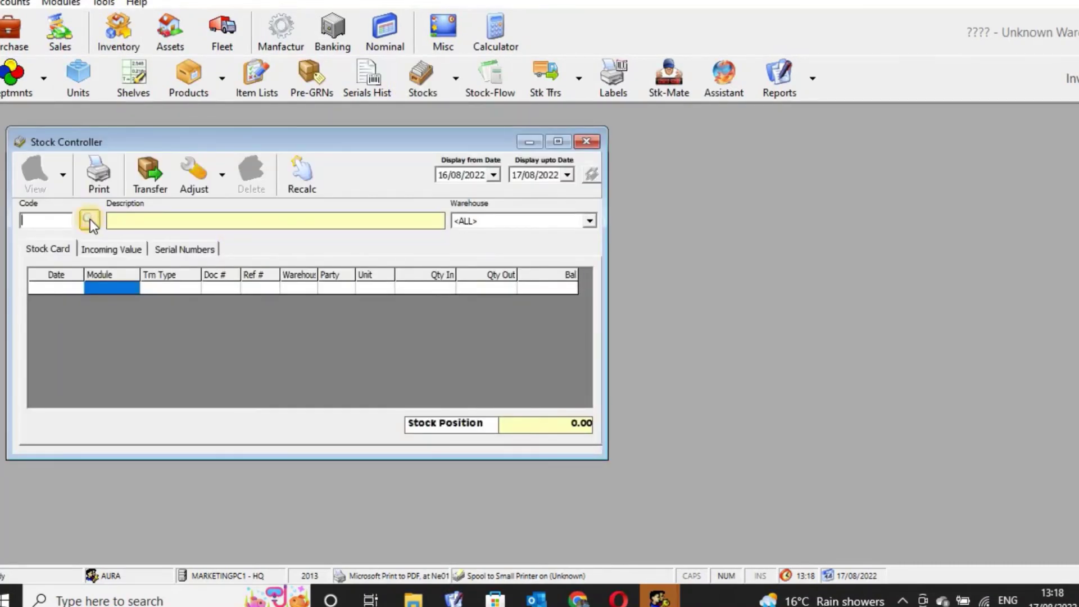
click(90, 219)
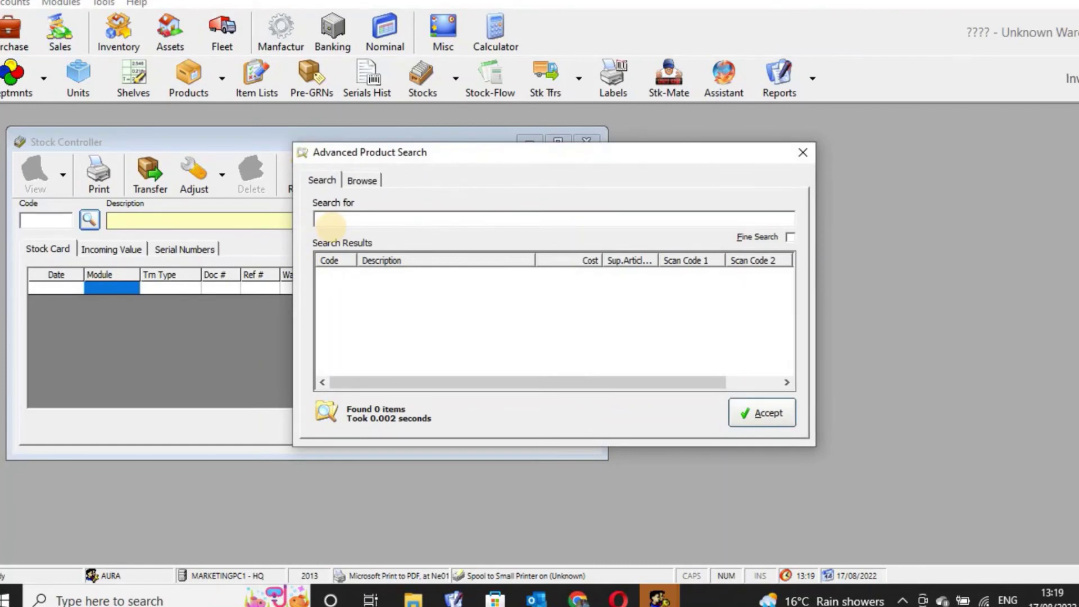
text(unga)
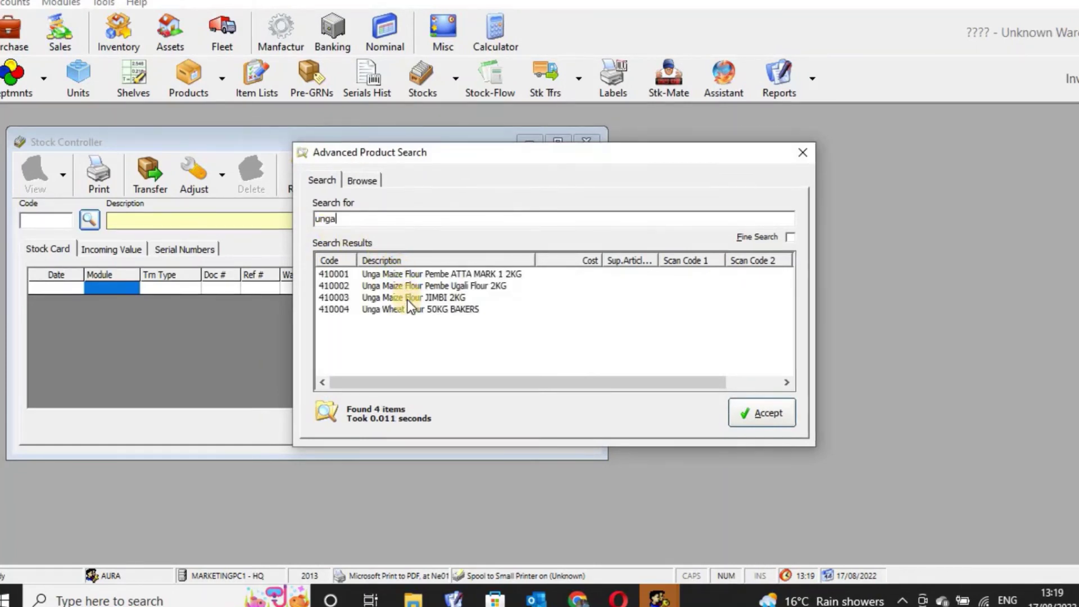
click(407, 298)
click(777, 420)
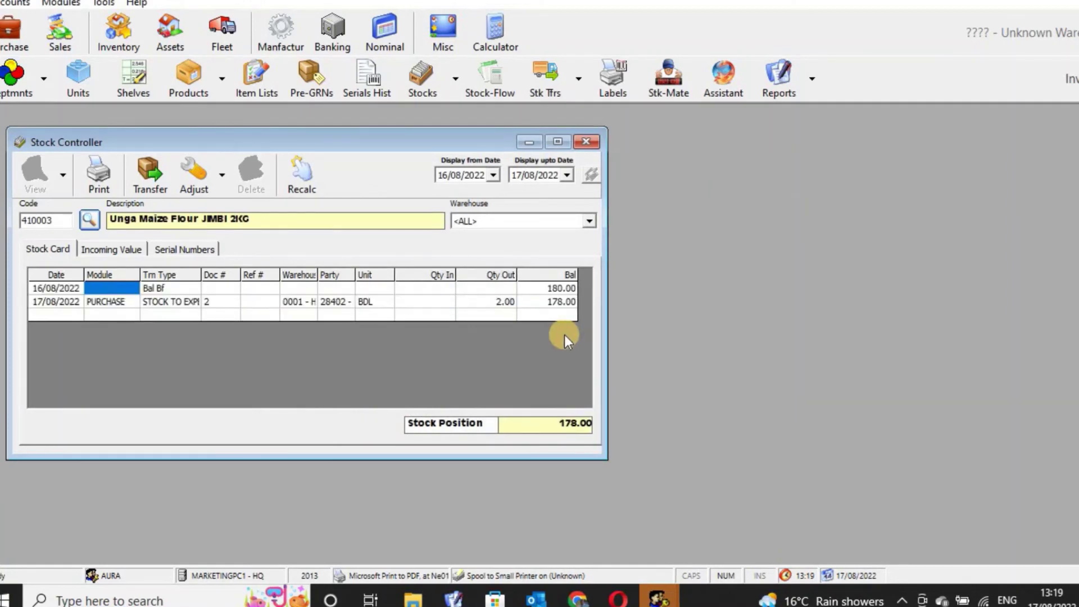
Widen the Stock Controller window and compare the stock-to-expense transaction with the balance brought forward and the stock position
drag(605, 336, 993, 308)
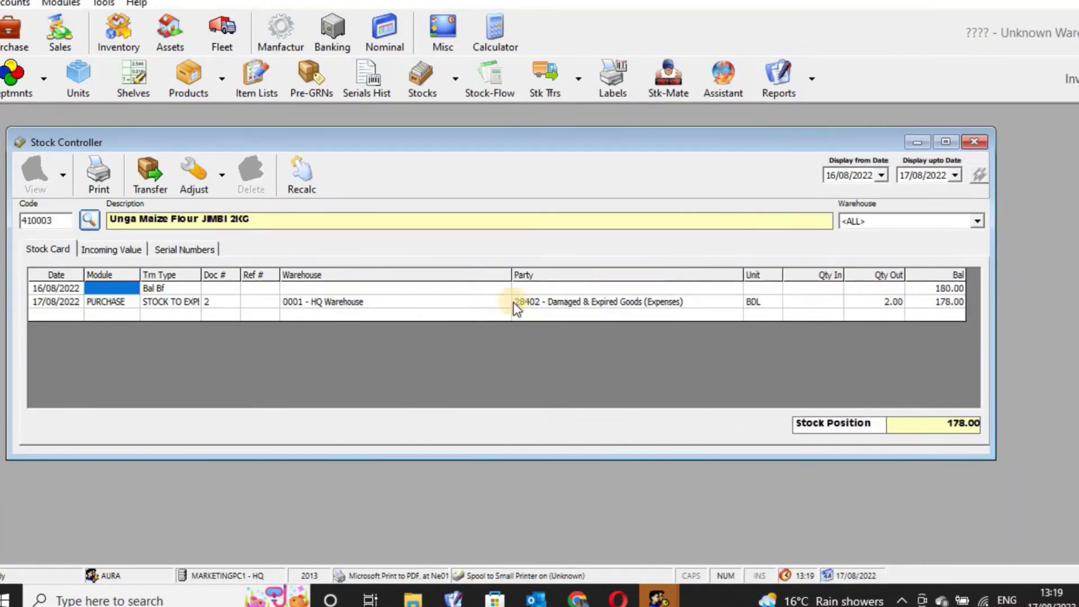
click(184, 304)
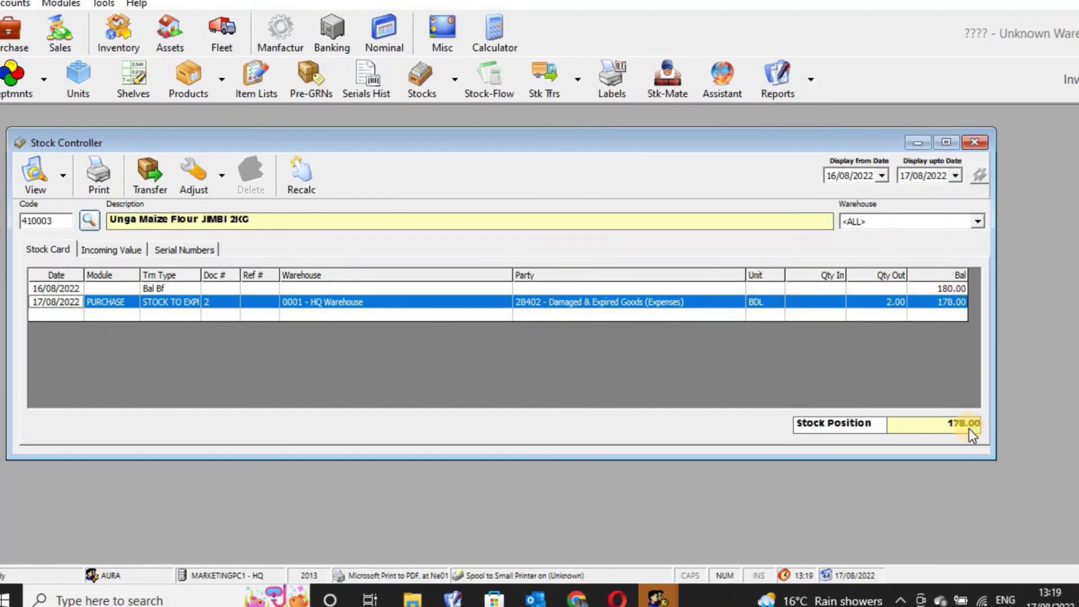
click(949, 289)
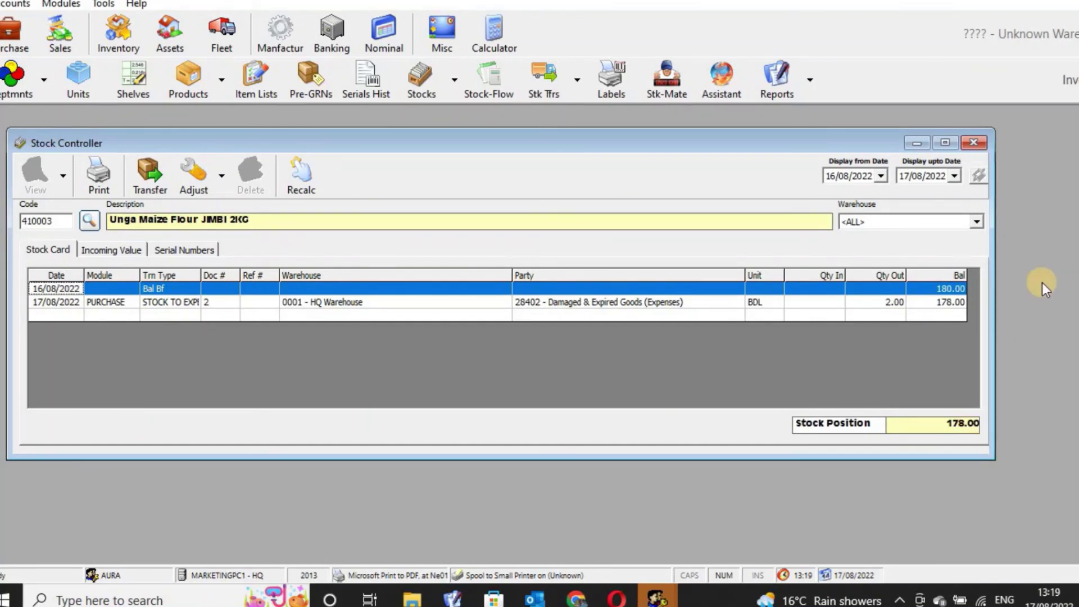
Replace the stock card with the Purchase module's Stock to Expenses list, examine the saved entry's account, warehouse and amount in full width, and close the list
click(973, 142)
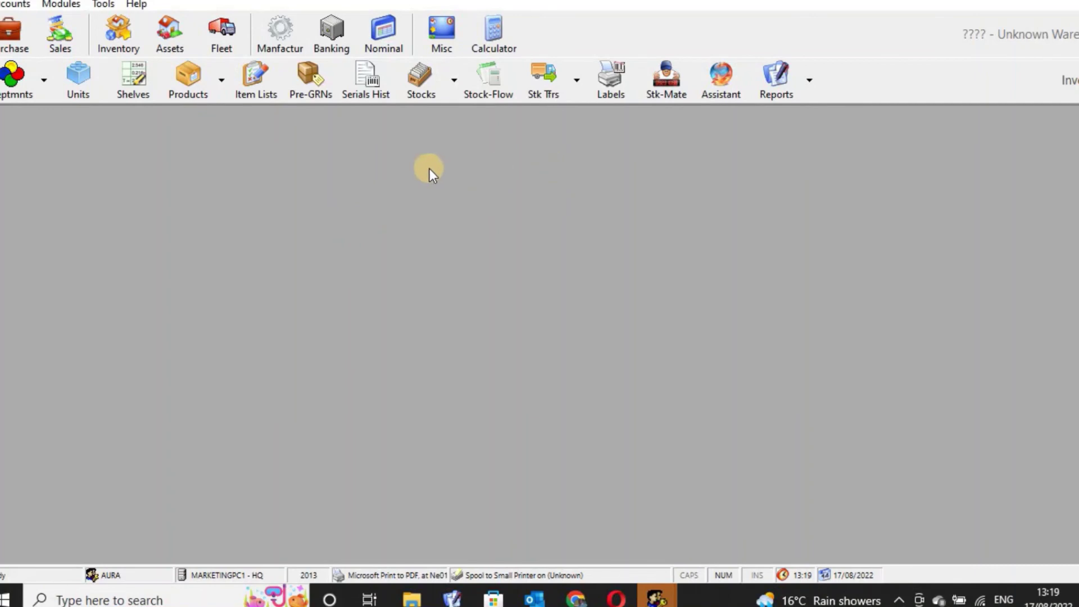
click(14, 36)
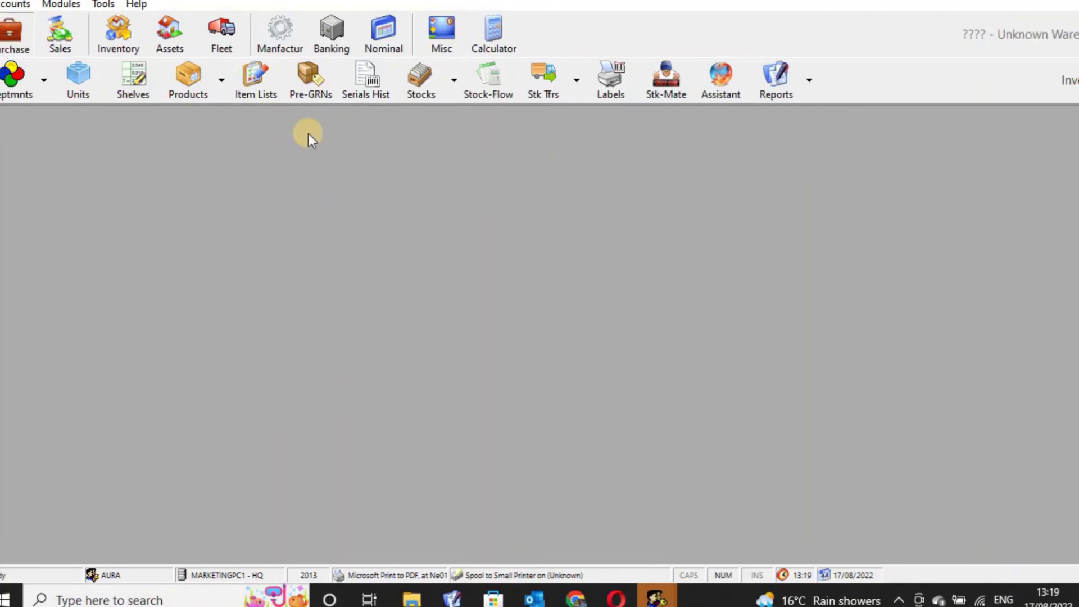
click(468, 85)
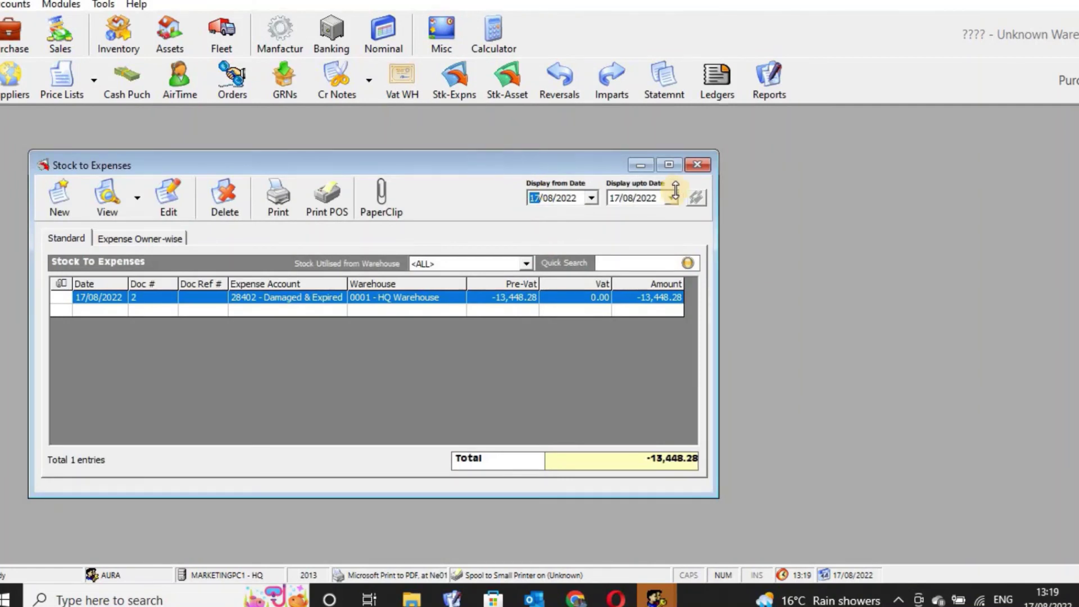
drag(717, 338, 950, 342)
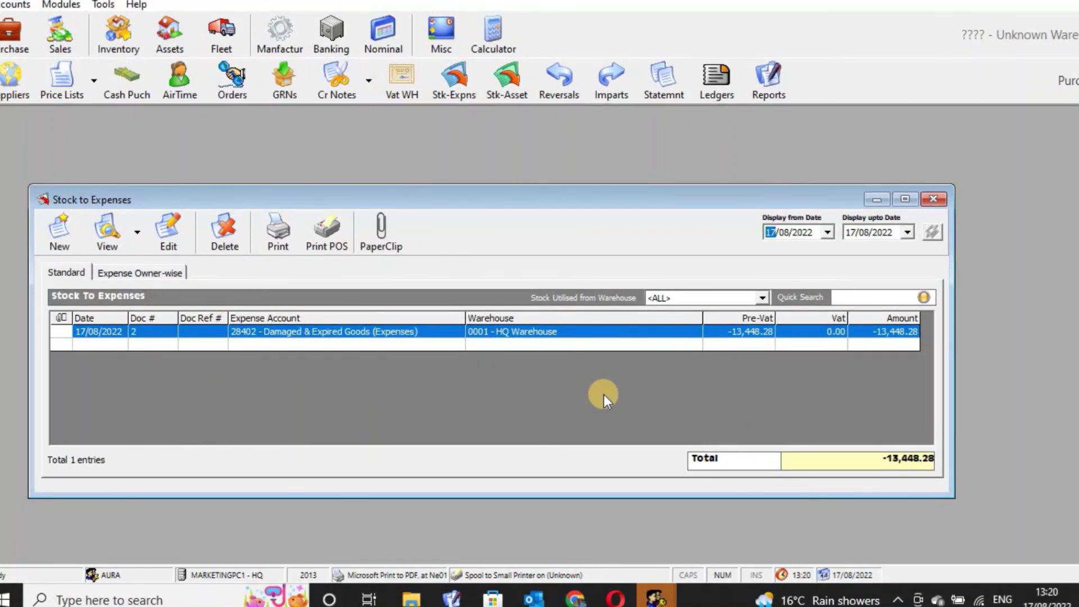
click(934, 200)
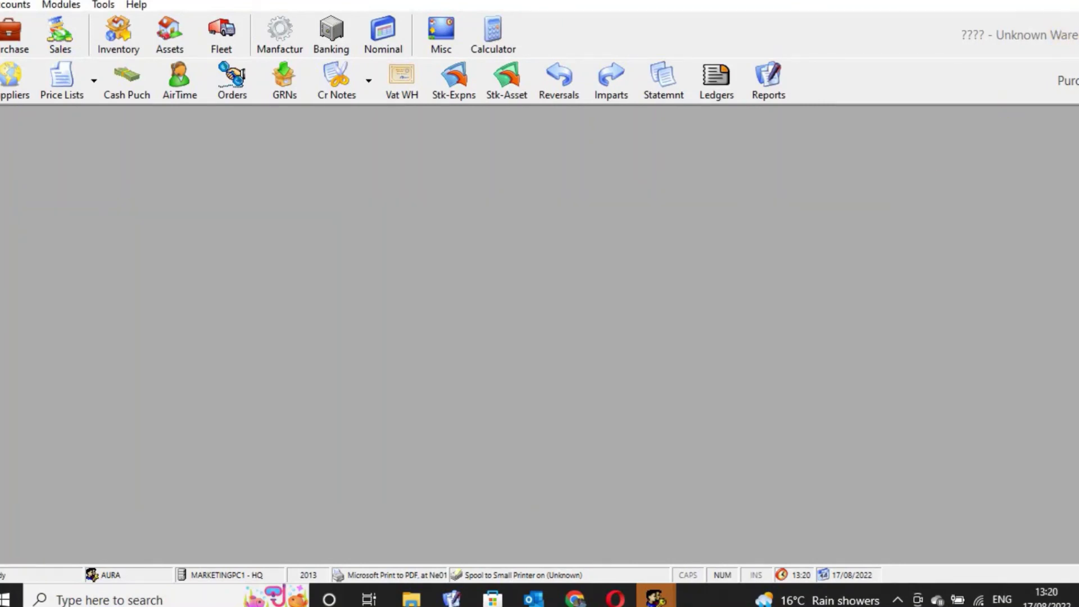
Exit POSitive Accounting completely, closing its main window, the ERP Unified Client launcher and the login window
click(1078, 1)
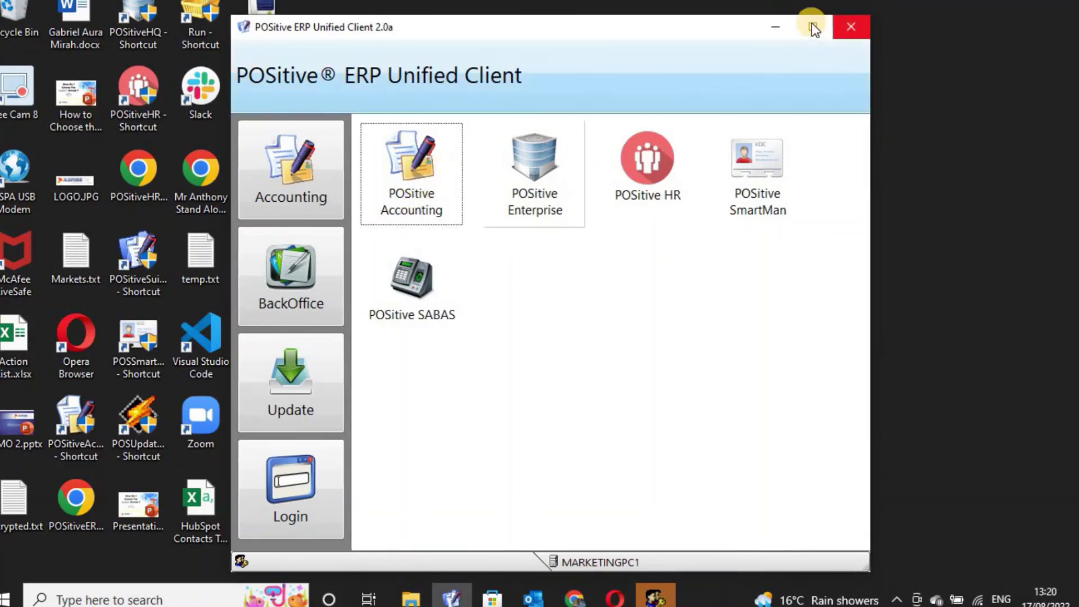
click(846, 27)
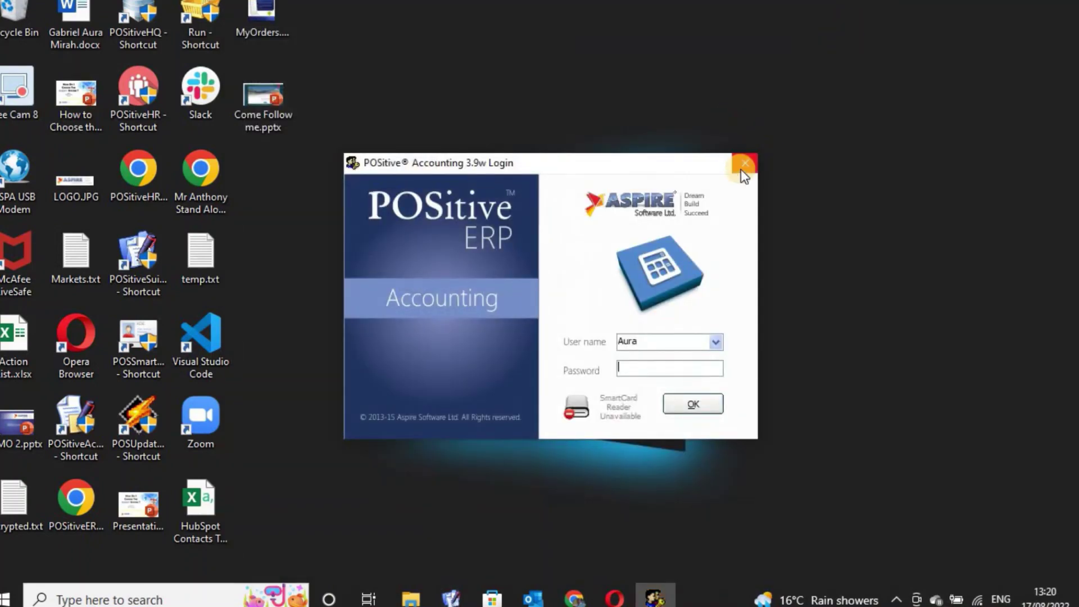
click(744, 164)
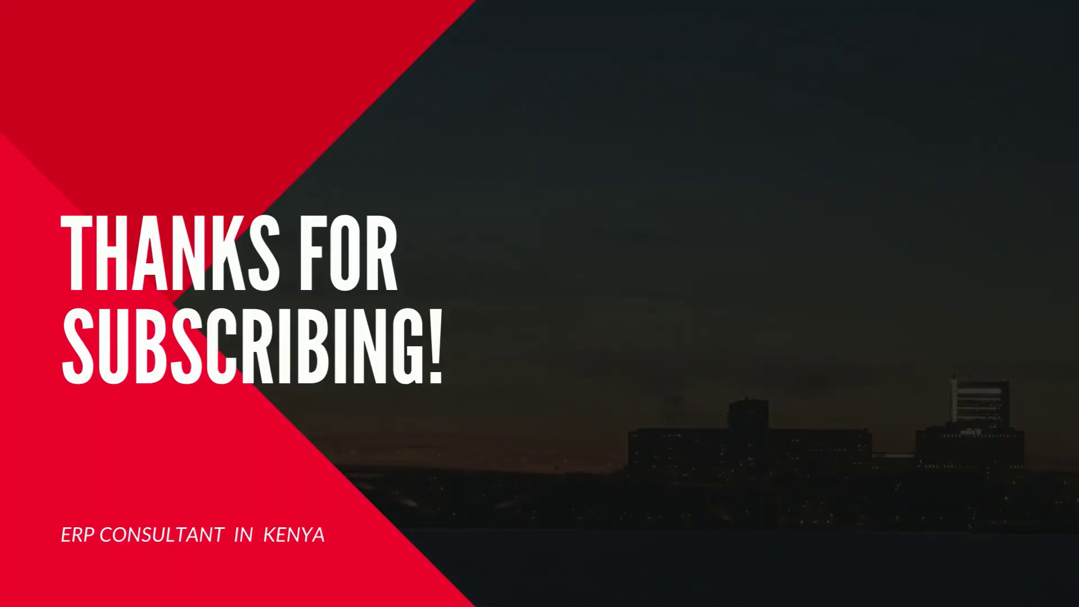